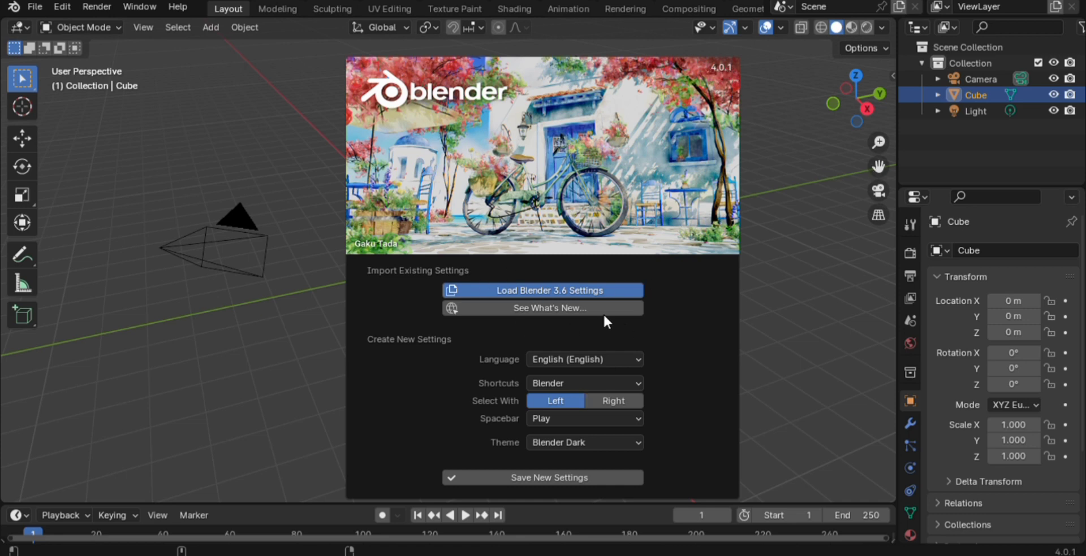
Step: Load the Blender 3.6 settings and dismiss the splash screen
left_click(539, 287)
left_click(306, 254)
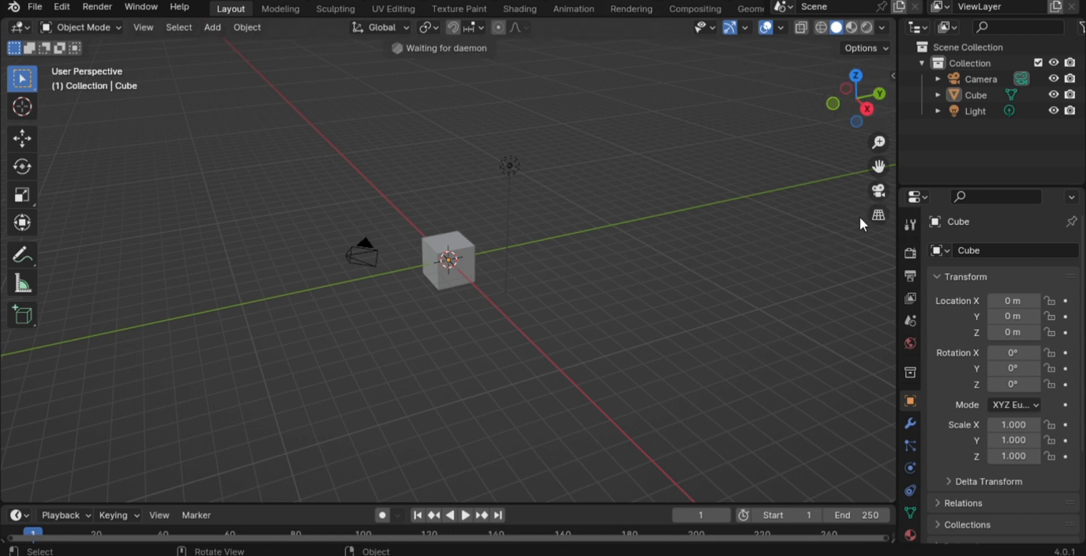
Step: Show the BlenderKit sidebar with its login section expanded and the Find and Upload Assets section collapsed
key("n")
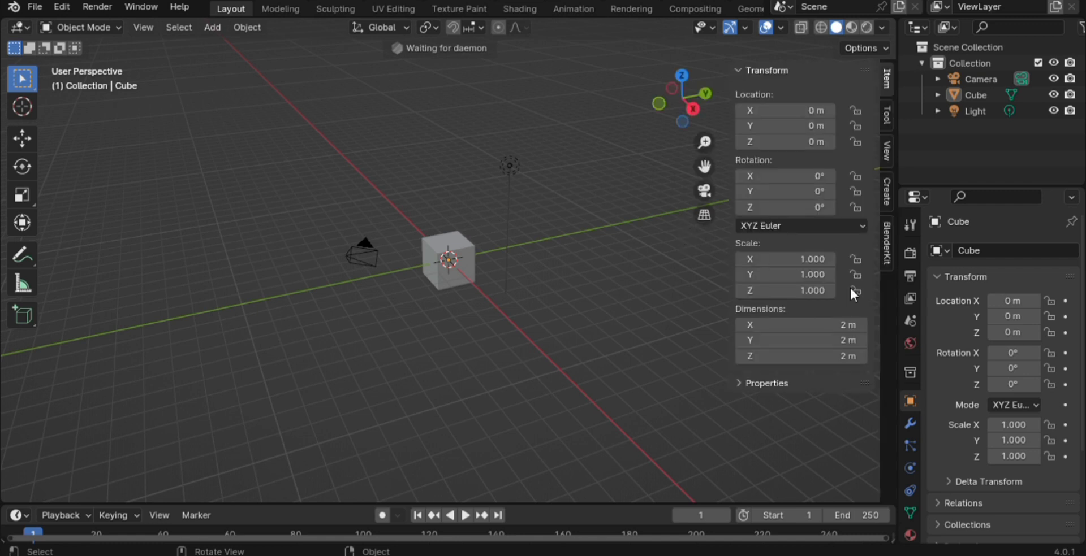
left_click(886, 243)
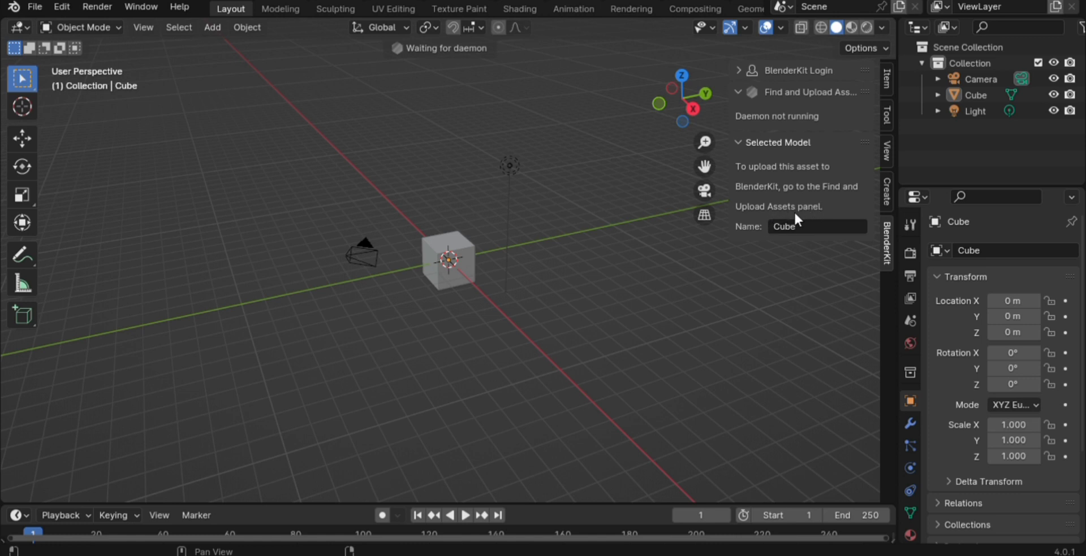
left_click(793, 67)
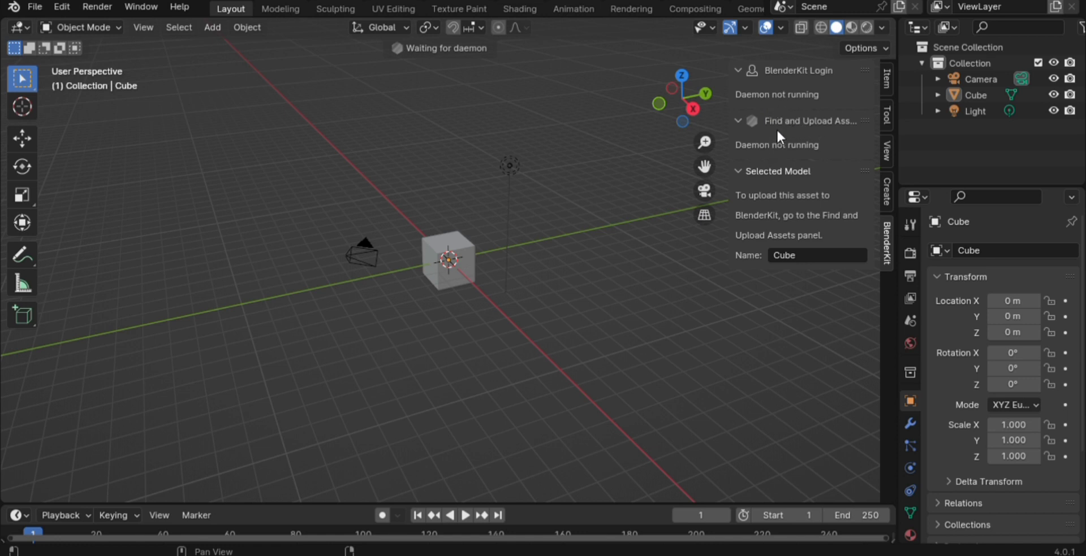
left_click(811, 69)
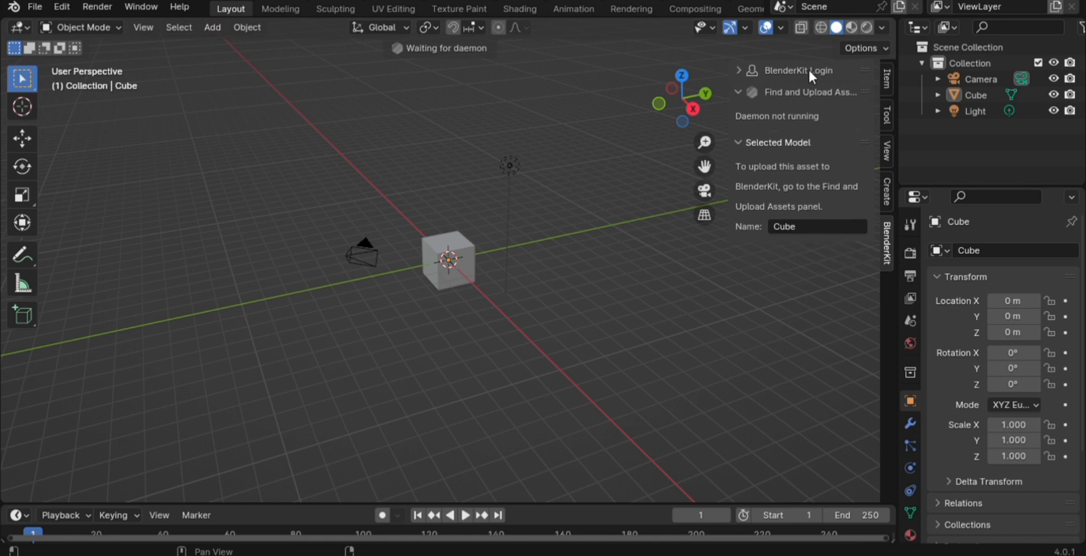
left_click(788, 69)
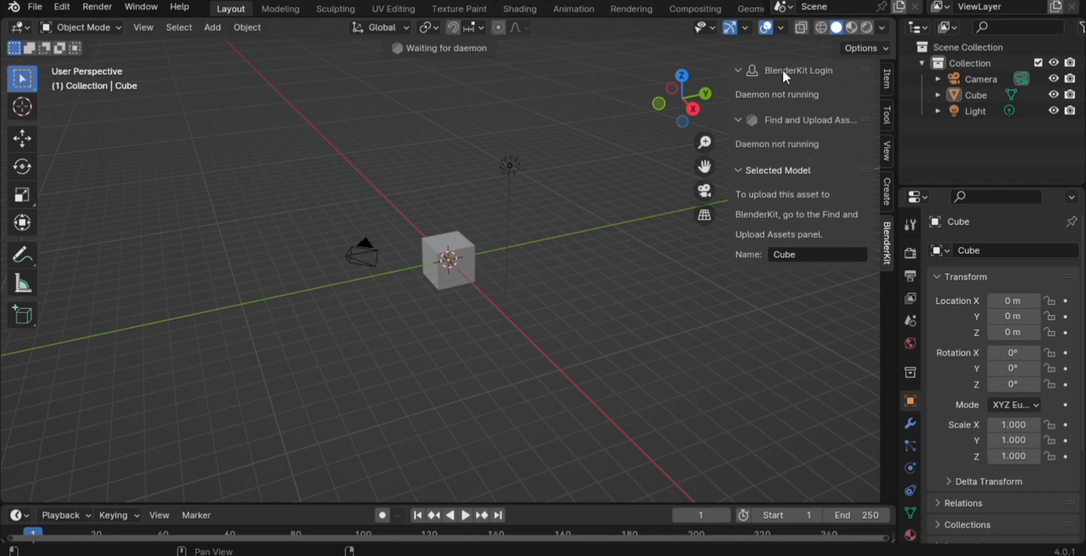
left_click(788, 119)
left_click(783, 142)
left_click(782, 143)
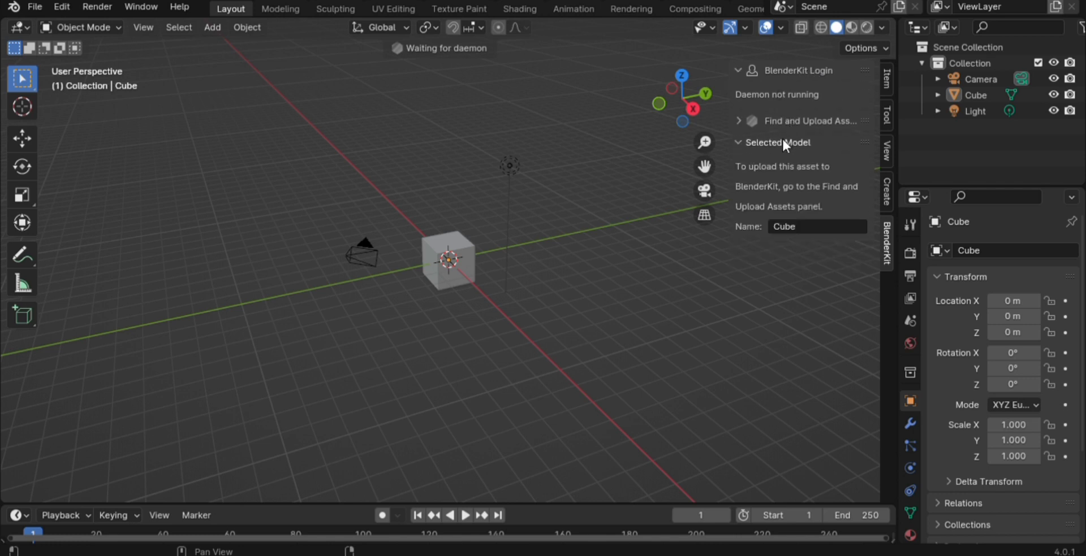
Step: Search the BlenderKit models for "moutain" and import the Mountain Lake model into the scene
left_click(795, 227)
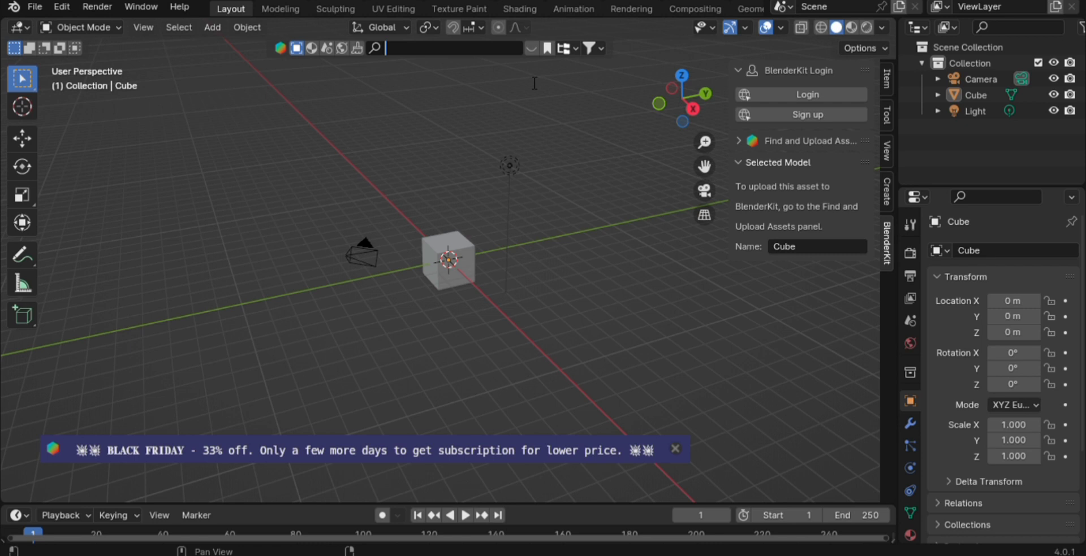
type("moutain")
key("Return")
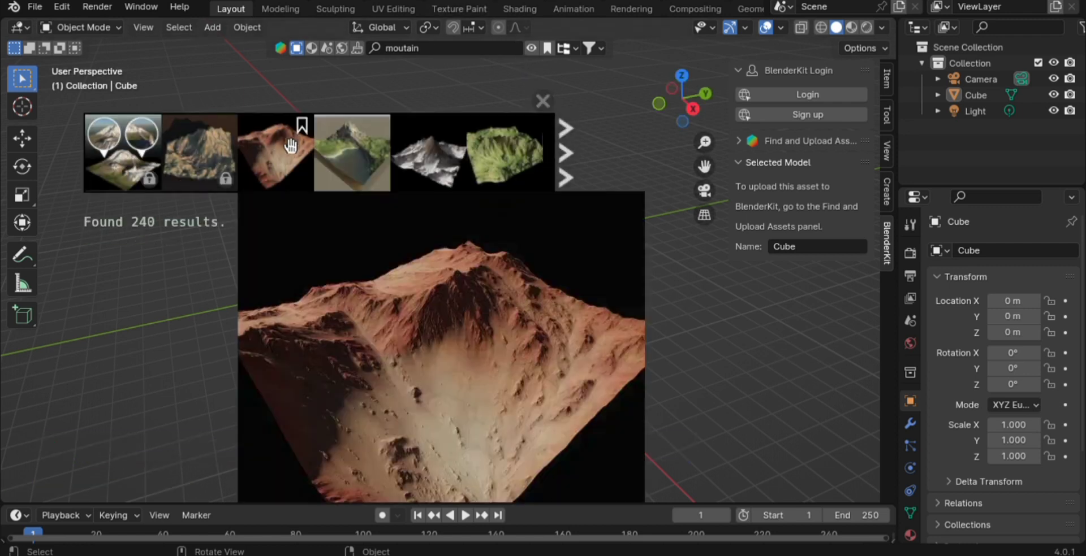
mouse_move(299, 126)
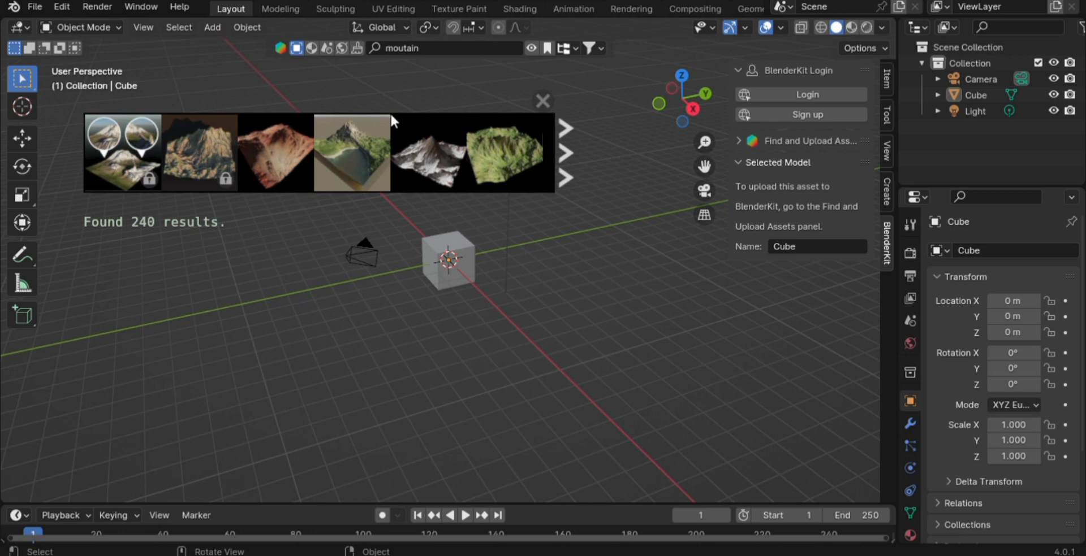
left_click(336, 163)
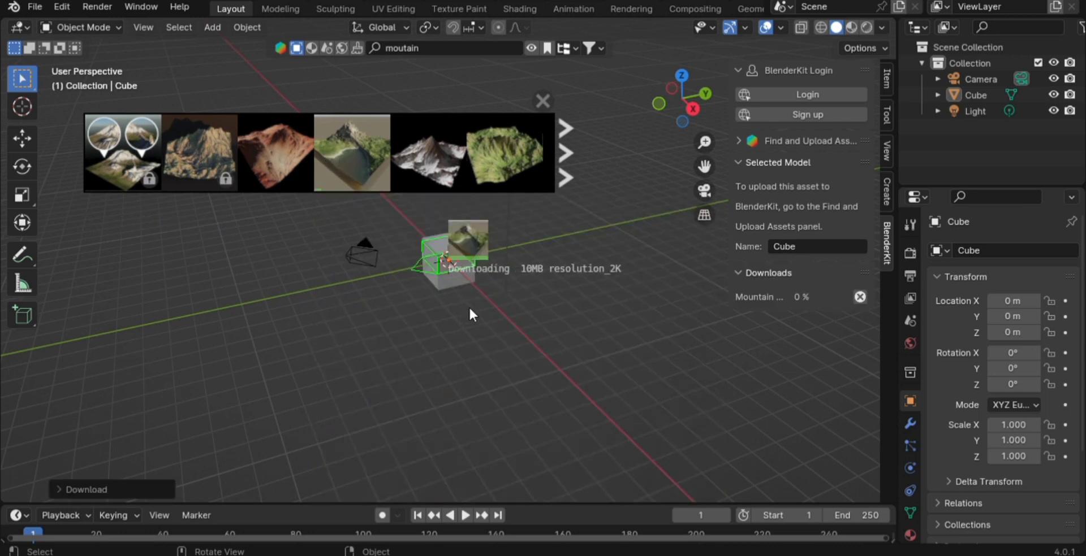
Step: Hide the default cube and select the Mountain Lake model it was covering
scroll(472, 315, "up", 4)
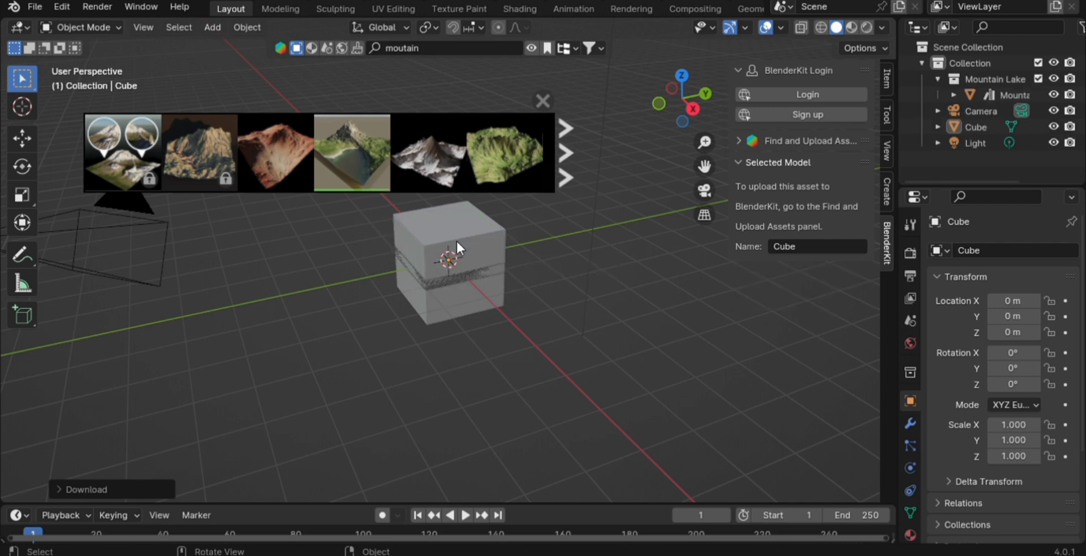
mouse_move(371, 178)
scroll(441, 261, "up", 2)
left_click(437, 255)
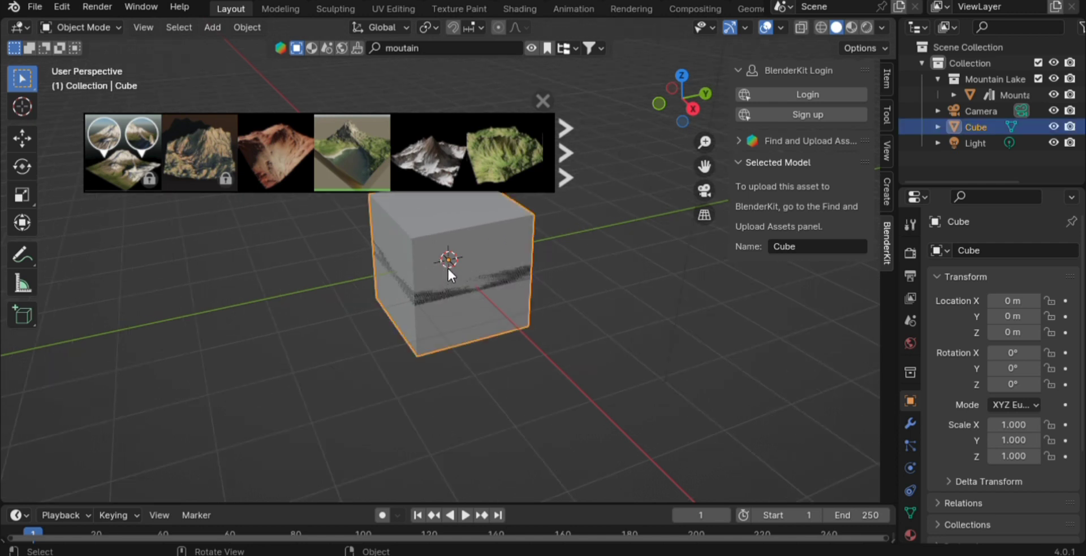
key("h")
left_click(431, 263)
scroll(438, 267, "up", 5)
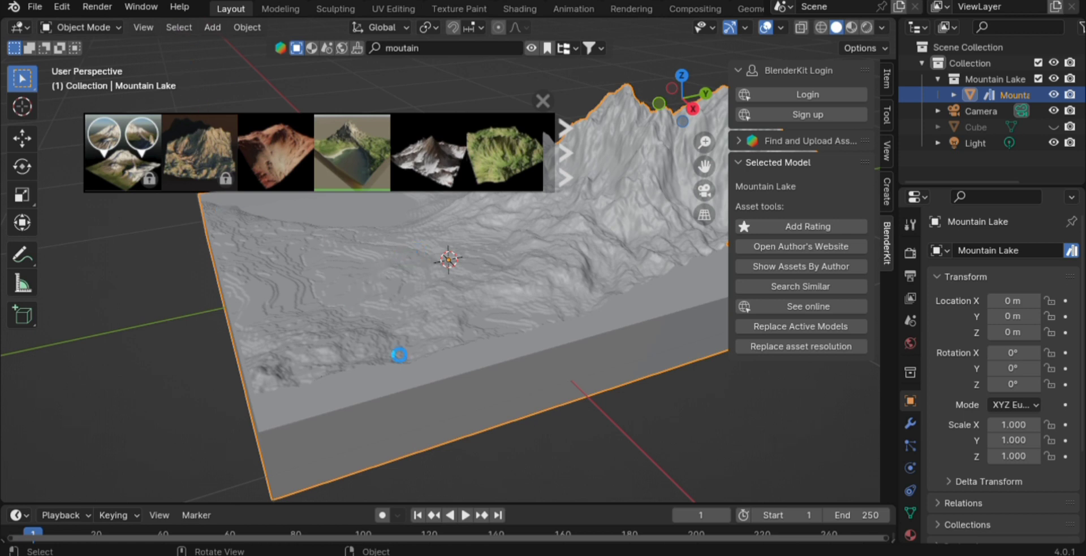
Step: Examine the Mountain Lake model's mesh in Edit Mode and its terrain detail up close in Object Mode
key("Tab")
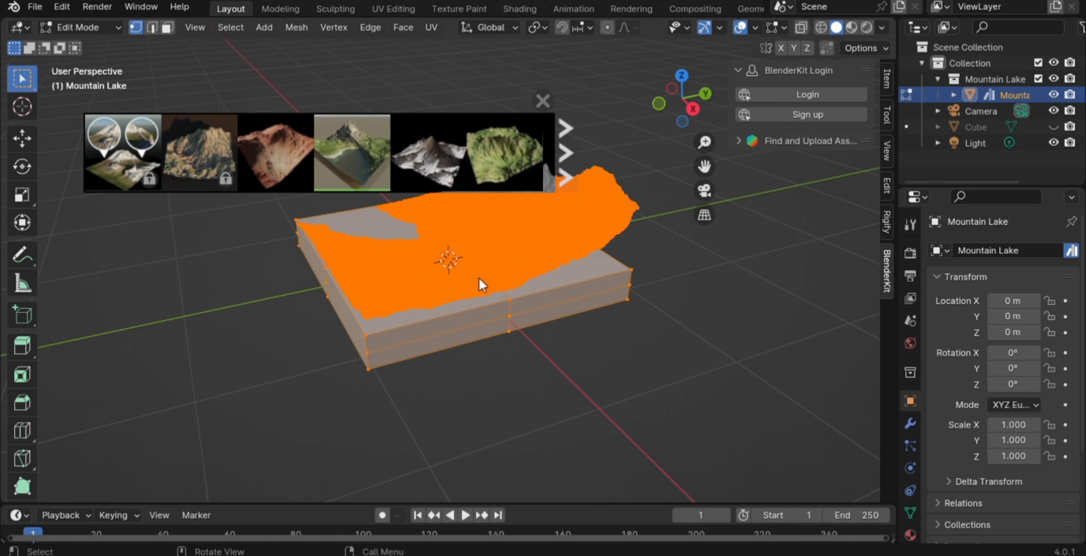
key("Tab")
left_click(611, 368)
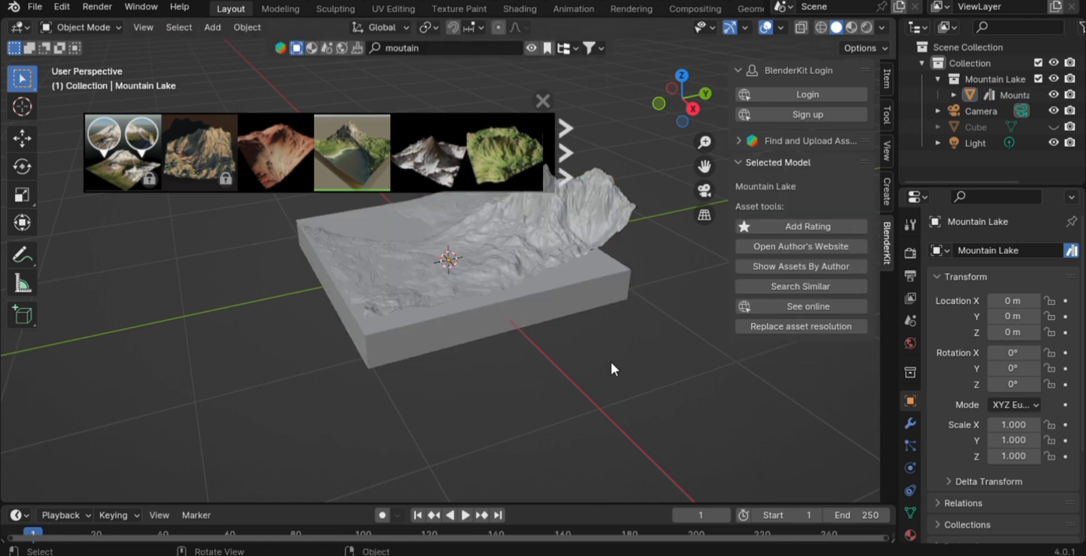
scroll(595, 356, "up", 3)
scroll(470, 372, "up", 4)
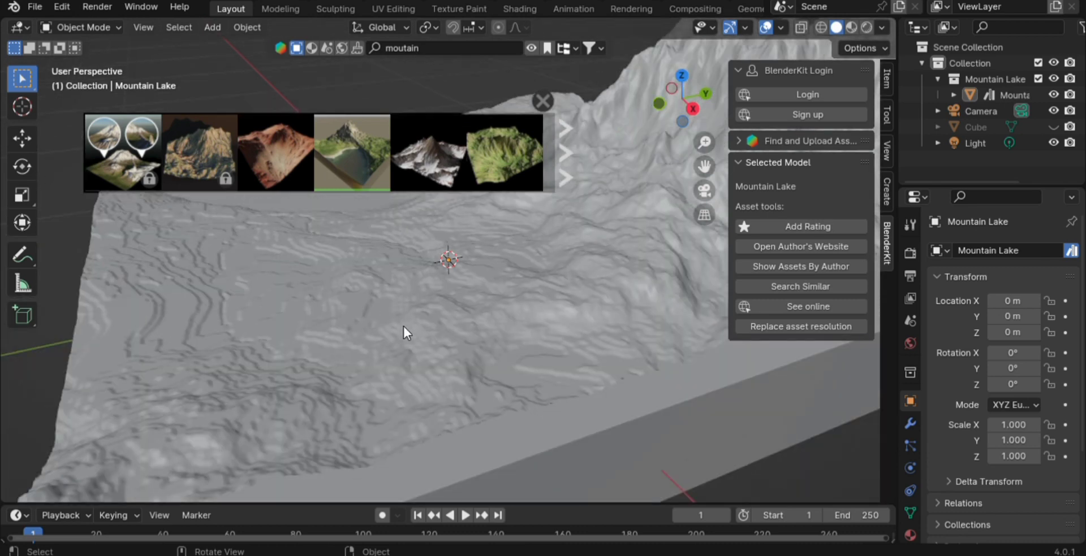
left_click(404, 327)
Step: Dismiss the splash screen of the fresh scene and delete the default camera, cube and light
mouse_move(228, 182)
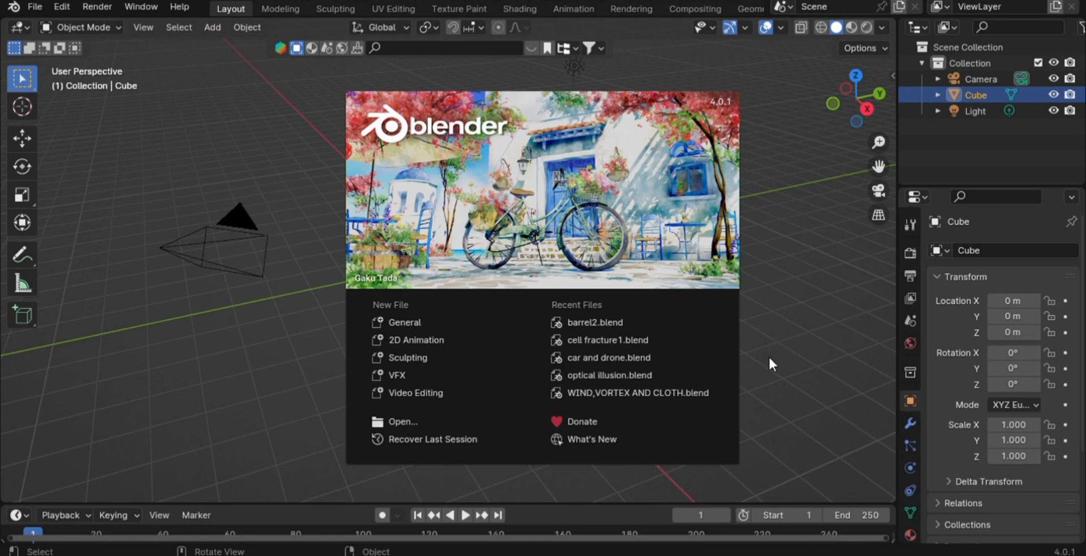
left_click(195, 134)
left_click_drag(204, 131, 685, 382)
key("x")
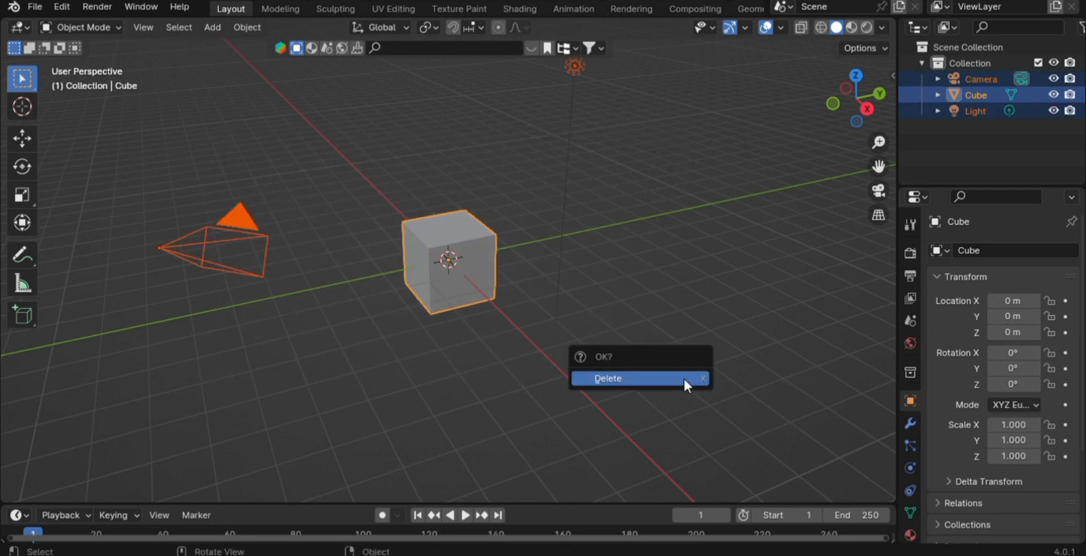
left_click(684, 373)
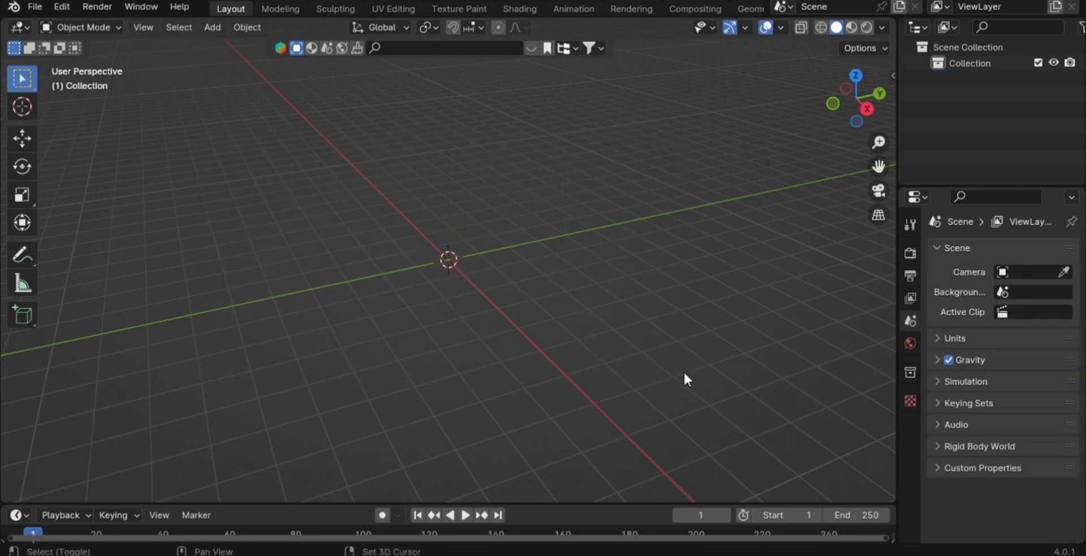
Step: Add a torus mesh at the world origin of the empty scene
key("shift+a")
mouse_move(657, 244)
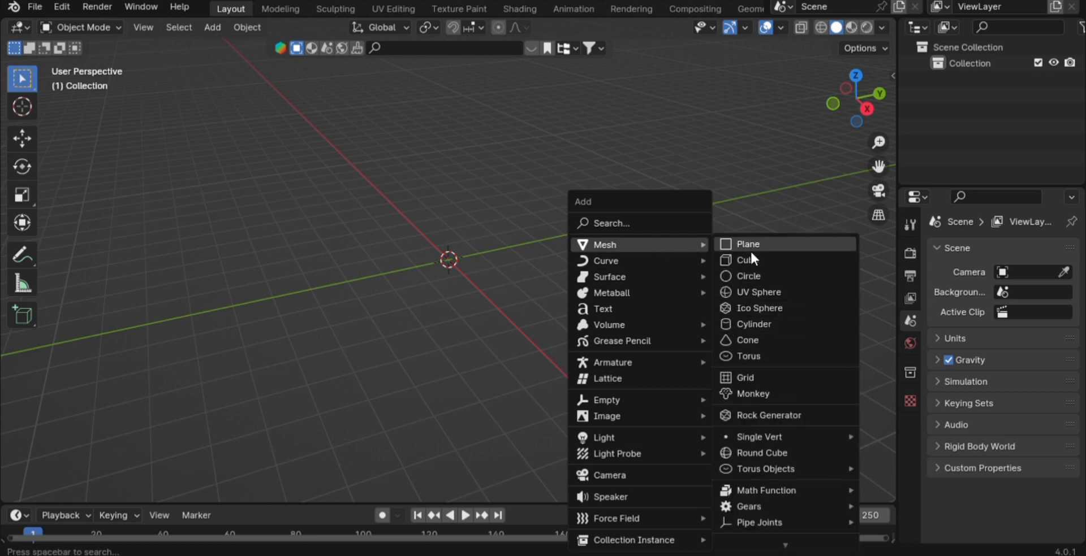
left_click(752, 356)
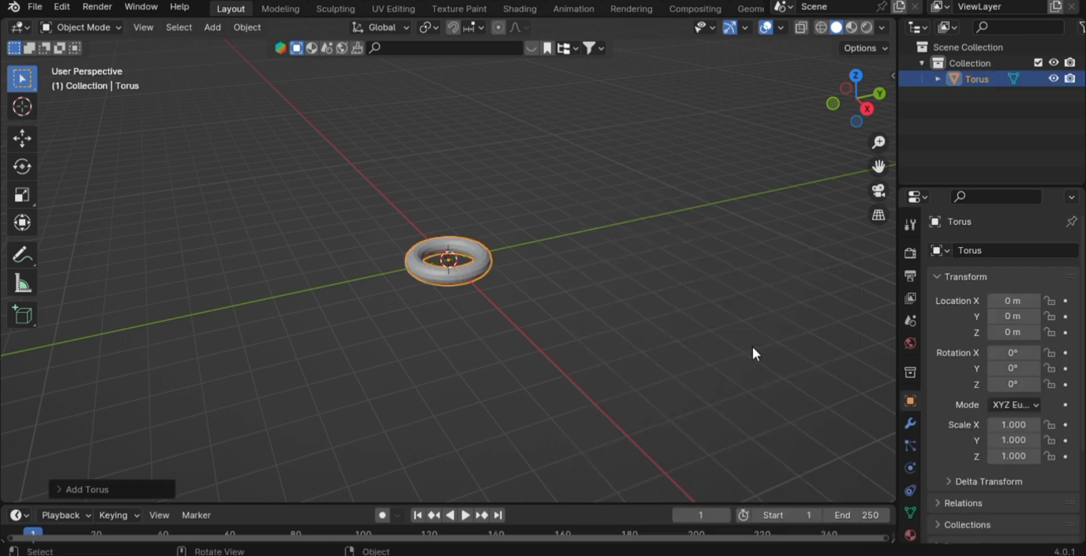
scroll(570, 270, "up", 5)
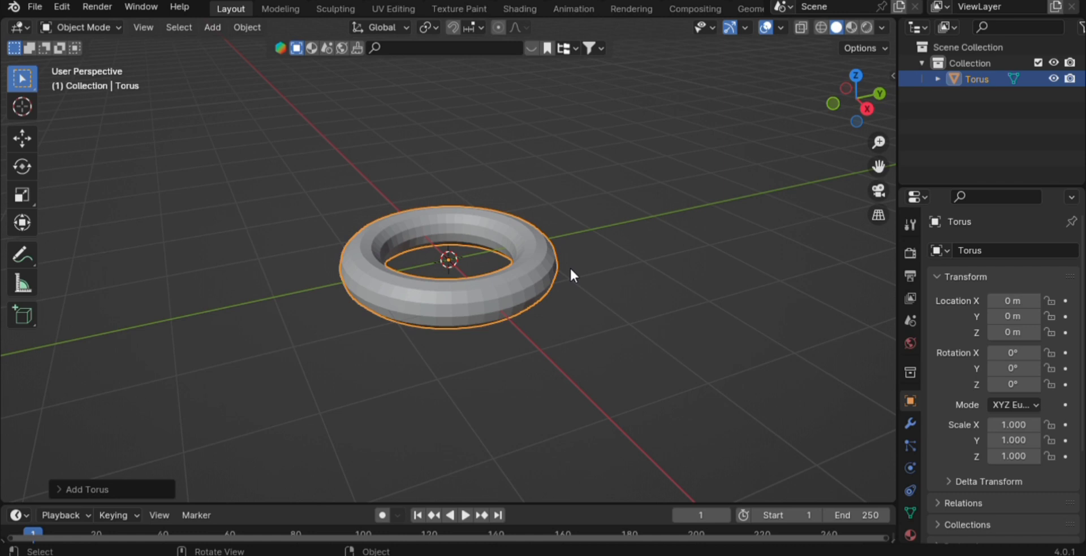
Step: Scale the whole torus mesh to roughly double its size in Edit Mode and thin its tube with Shrink/Fatten by about -0.32 m
key("Tab")
key("s")
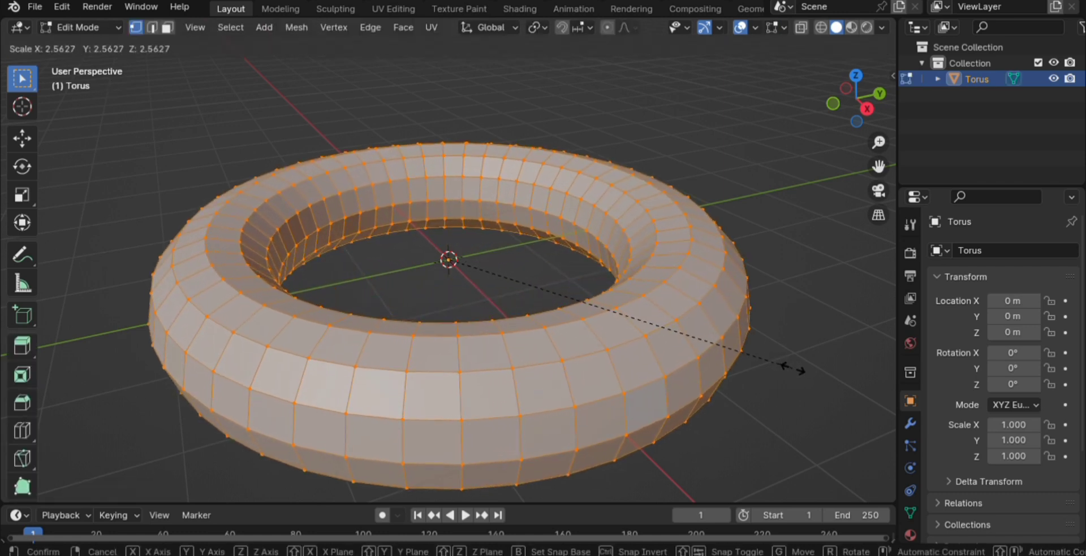
left_click(826, 377)
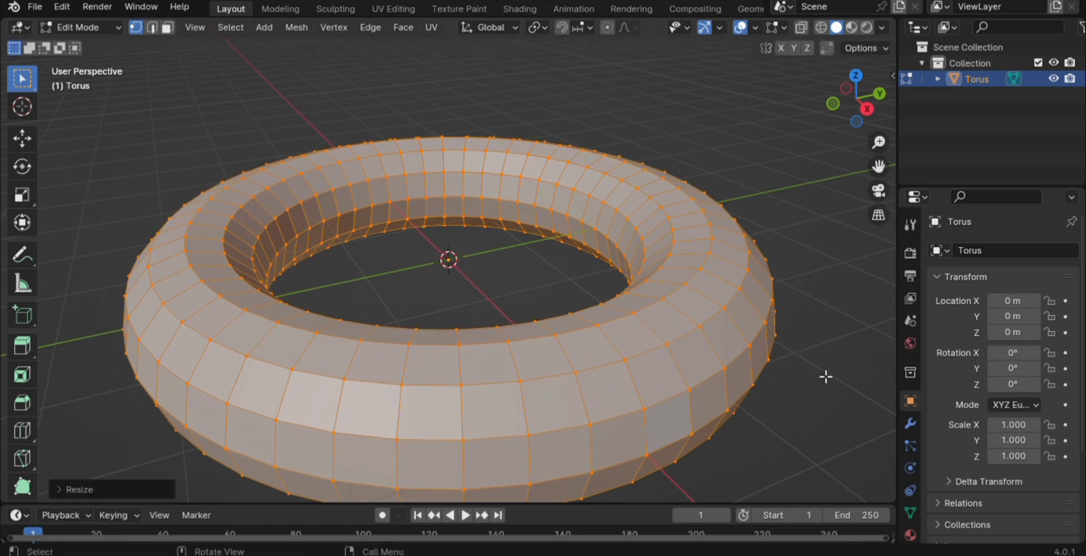
key("ctrl+z")
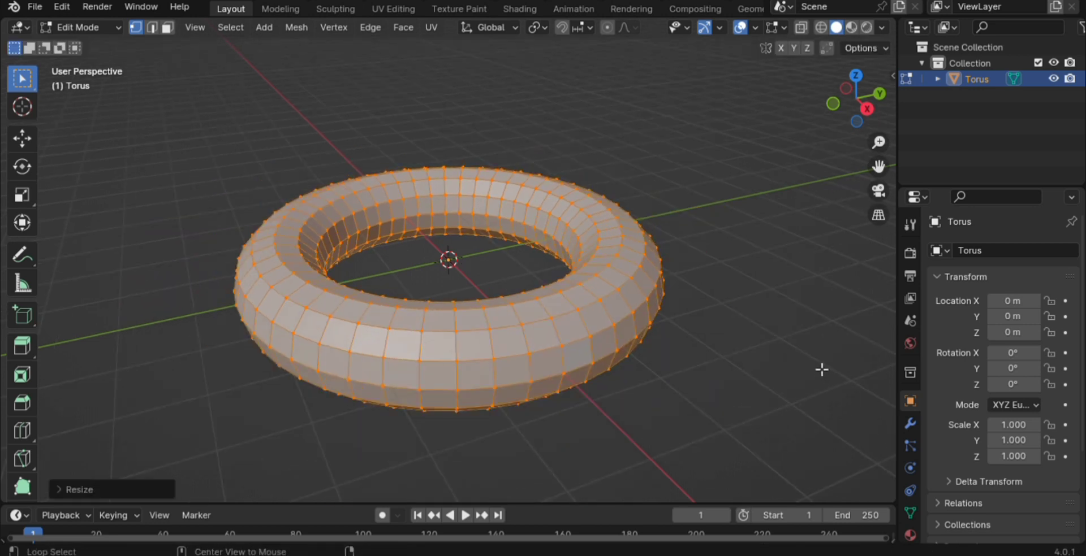
key("alt+s")
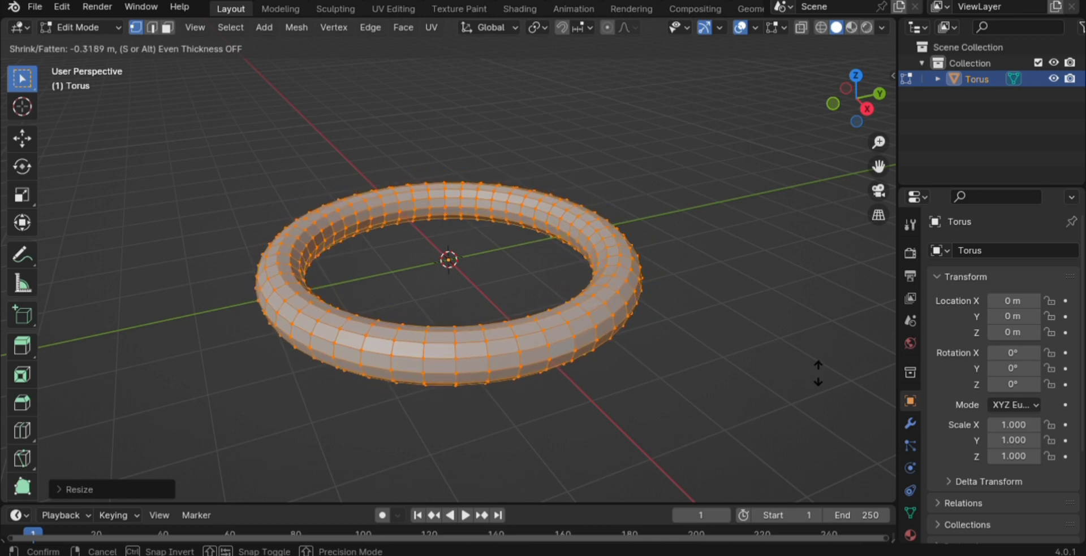
left_click(817, 373)
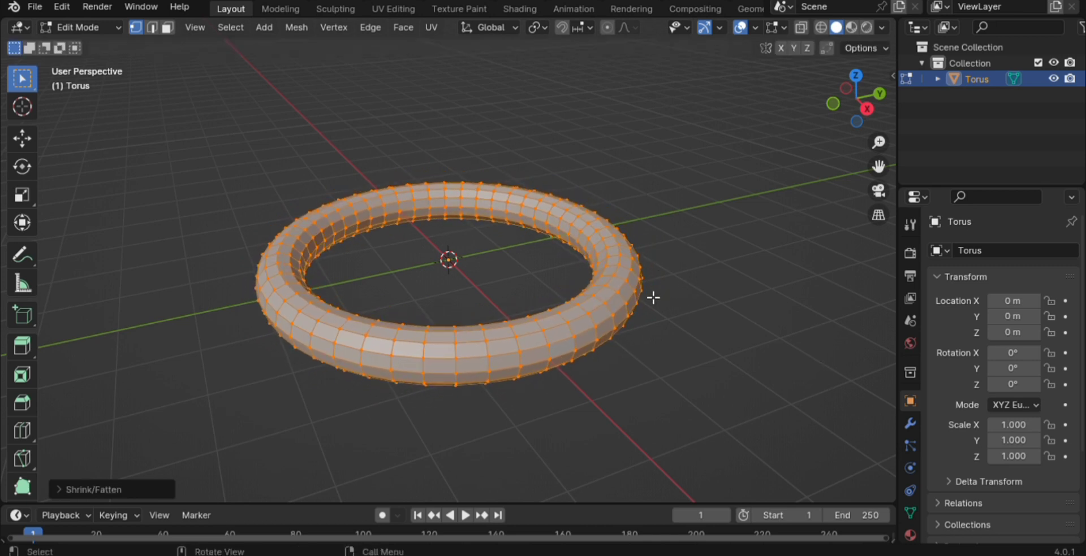
Step: Add a Subdivision Surface modifier to the torus with viewport level 2 and return to Object Mode
left_click(909, 423)
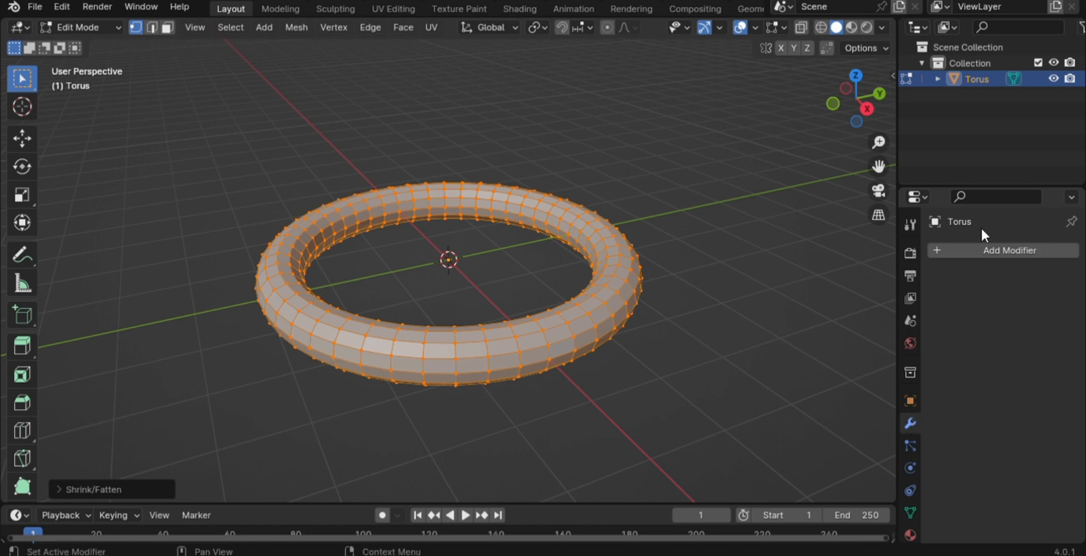
left_click(983, 249)
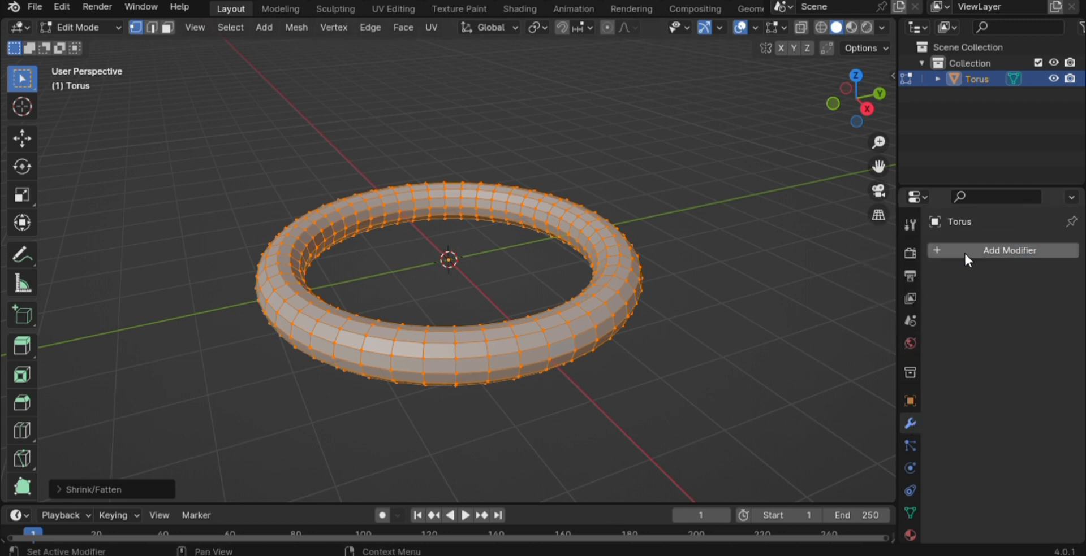
left_click(968, 252)
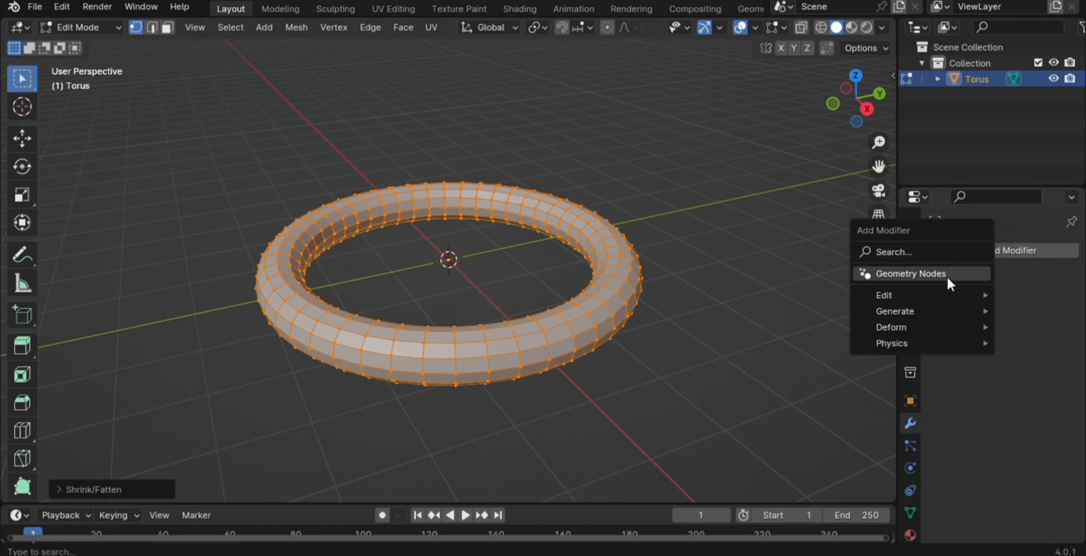
mouse_move(932, 296)
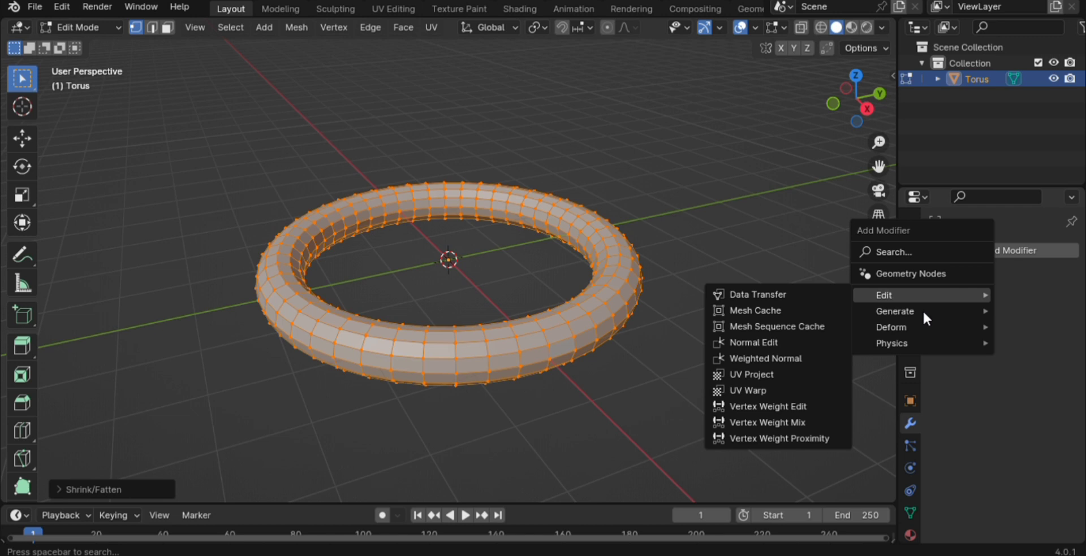
mouse_move(920, 317)
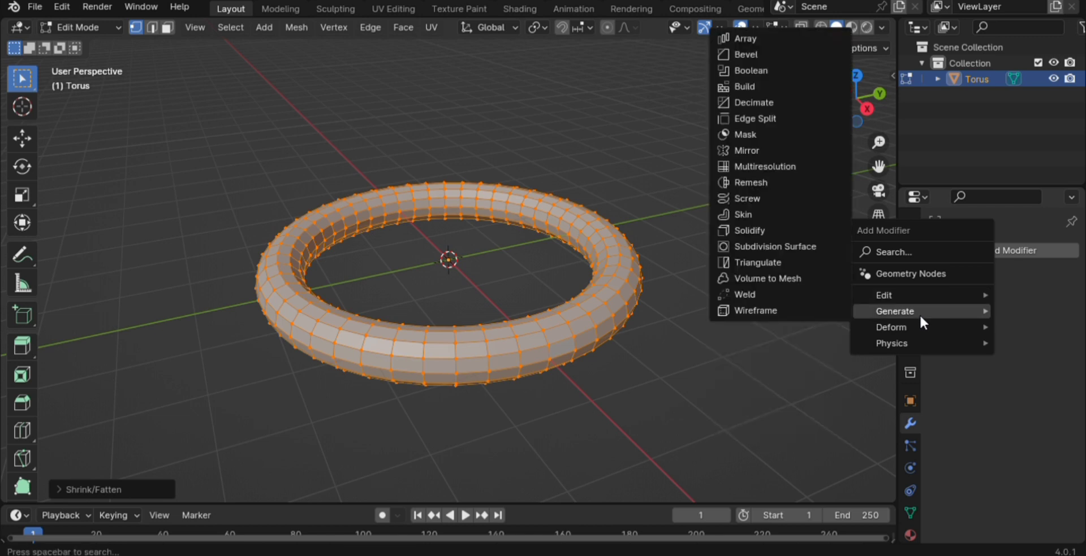
left_click(836, 247)
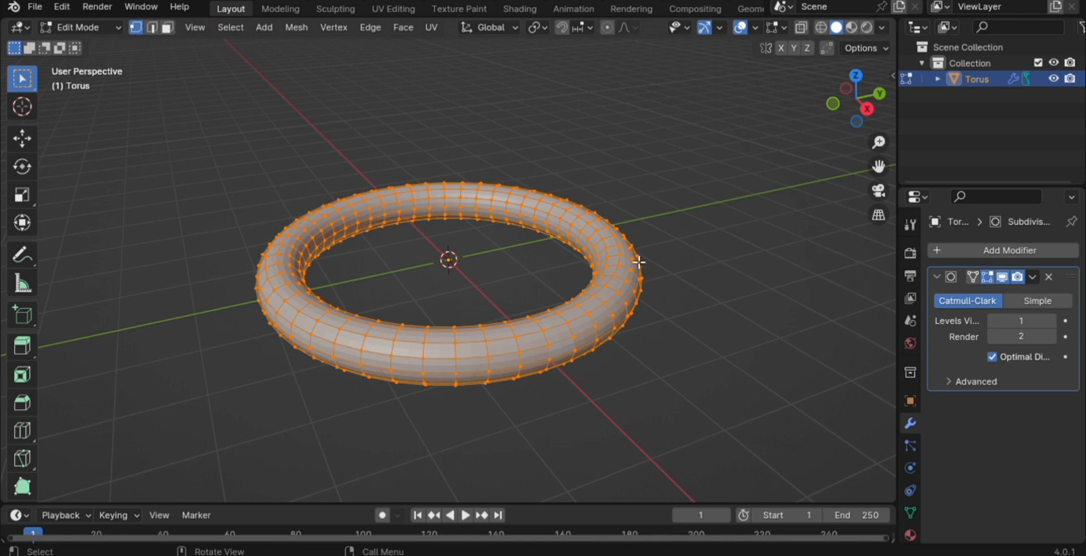
left_click(1050, 320)
key("Tab")
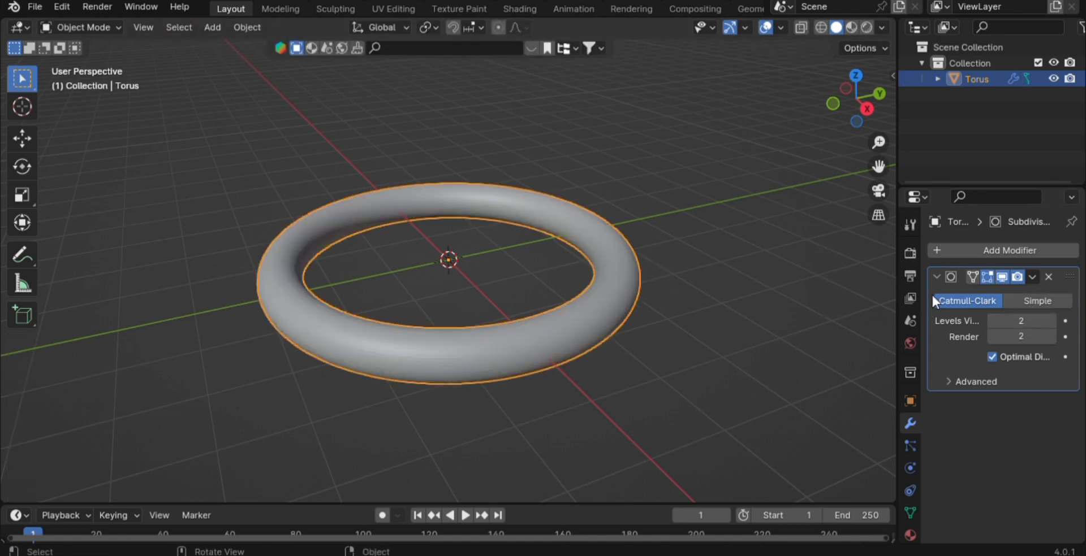
Step: Apply the torus's Subdivision Surface modifier and shade the ring smooth in Object Mode
left_click(1034, 277)
left_click(990, 292)
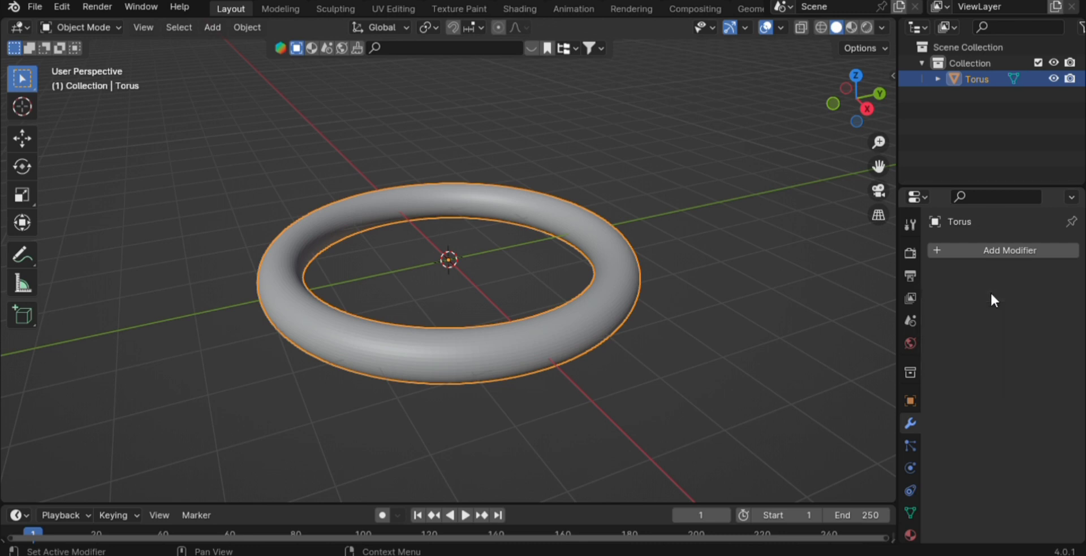
right_click(467, 342)
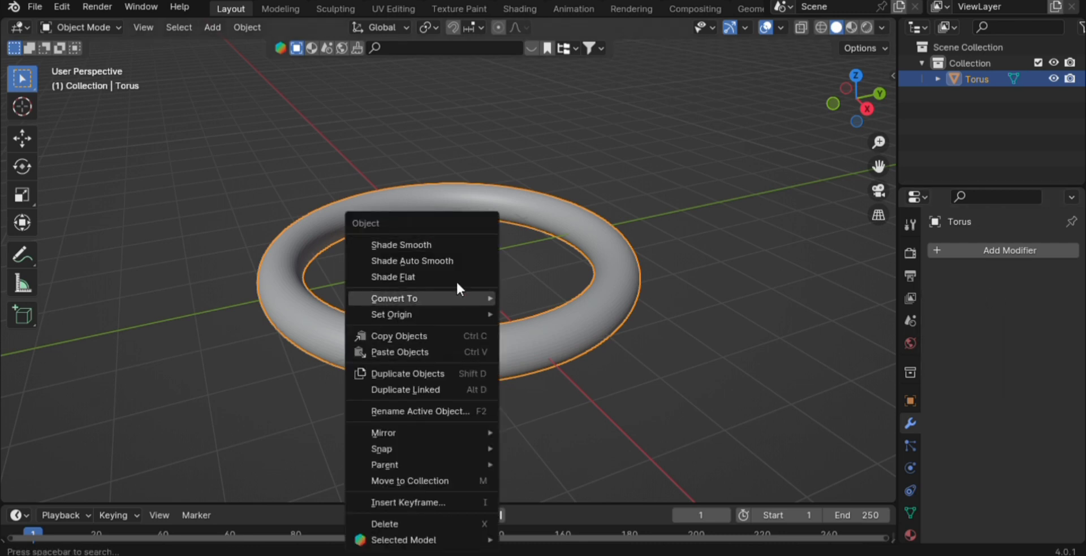
left_click(451, 244)
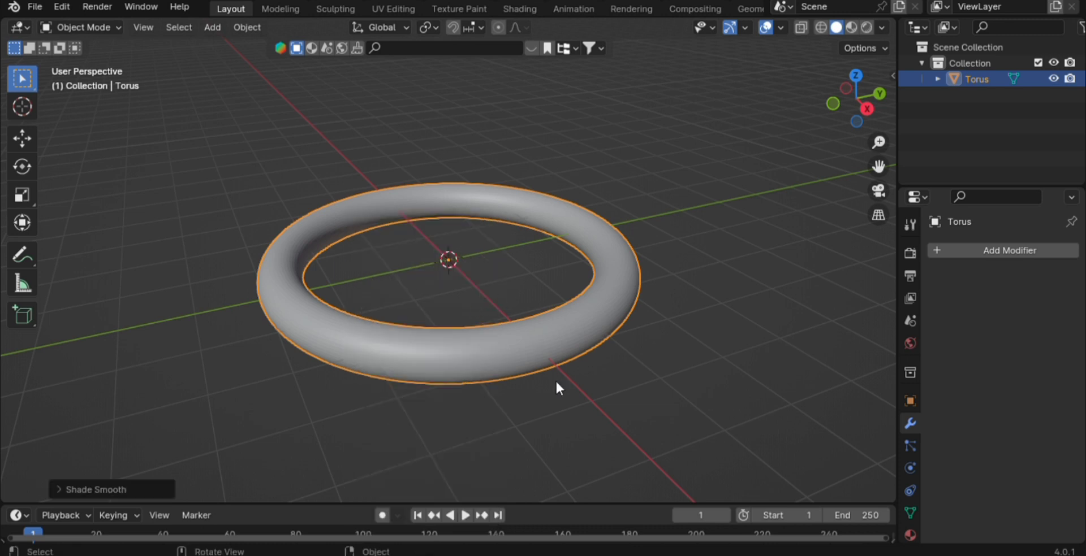
left_click(600, 360)
scroll(598, 304, "down", 2)
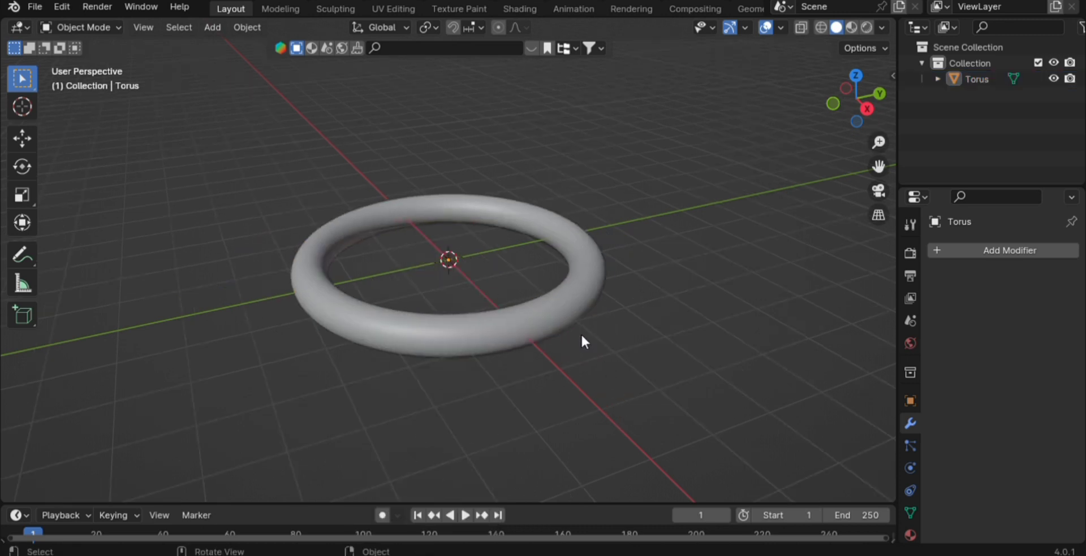
Step: Switch the viewport to the front orthographic view and select the torus
key("grave")
left_click(430, 171)
key("grave")
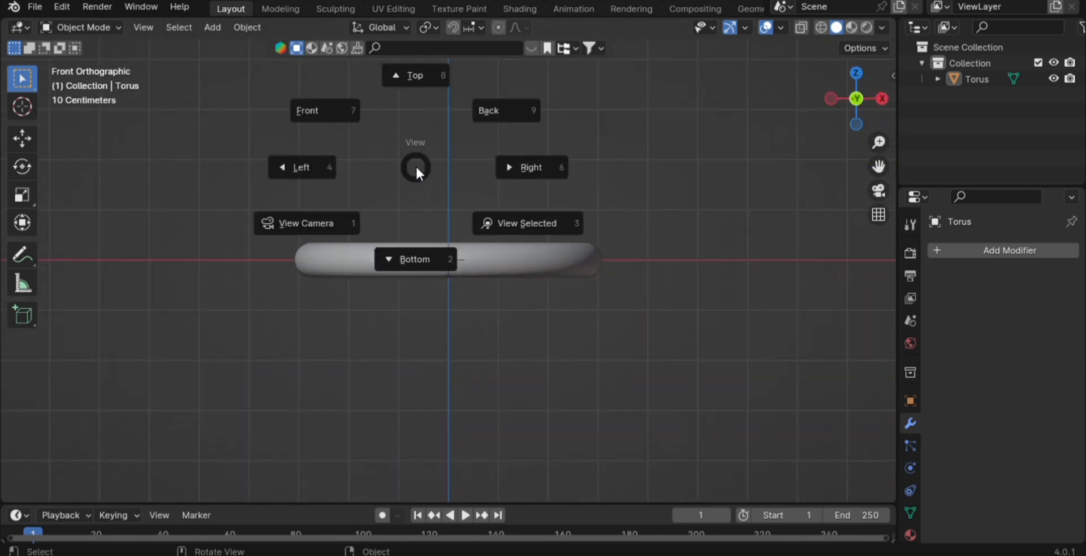
left_click(312, 110)
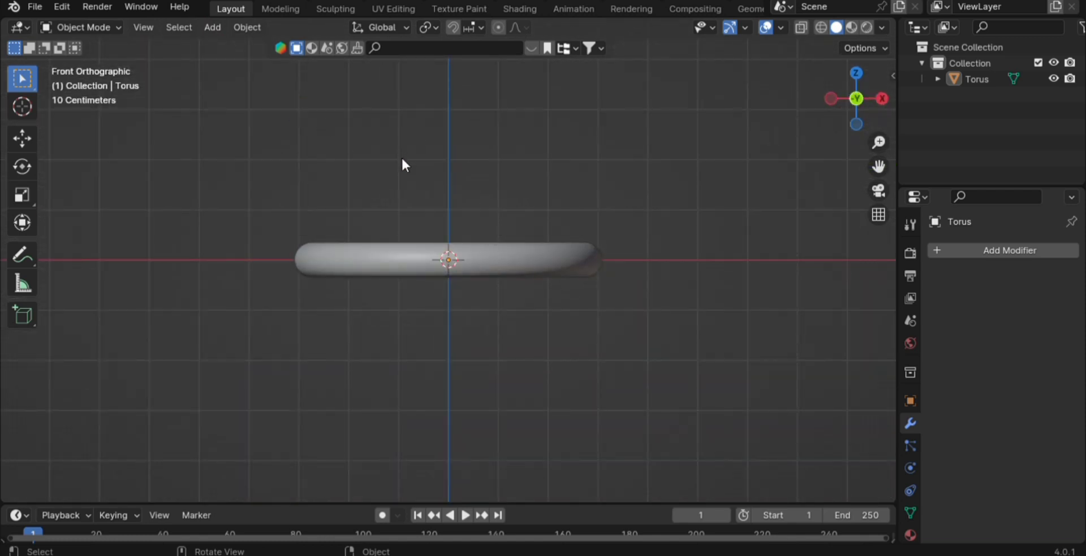
left_click(486, 267)
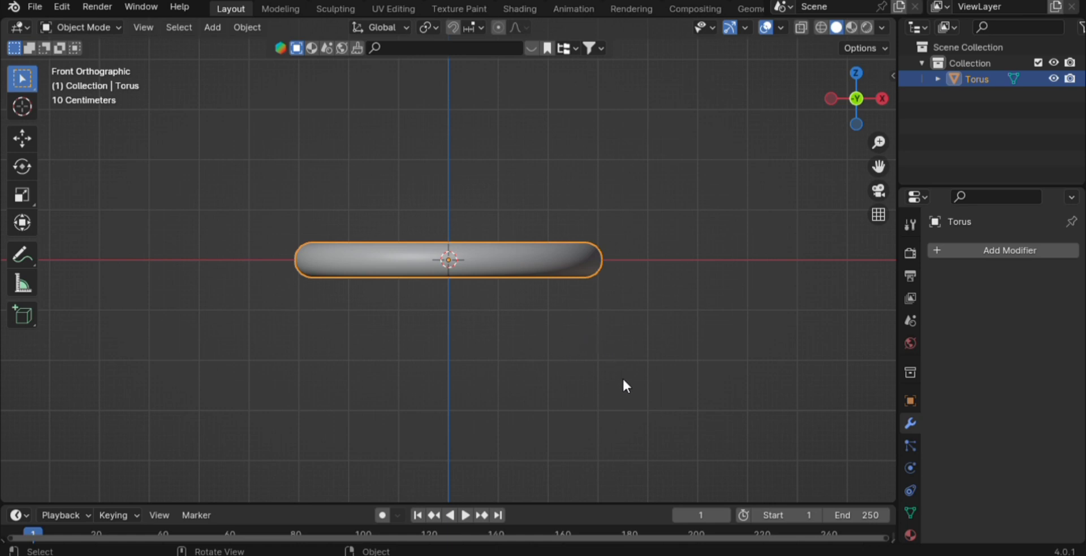
Step: Rotate the torus by about -18.6° in front view and raise its mesh about 1.29 m along Z in Edit Mode
key("r")
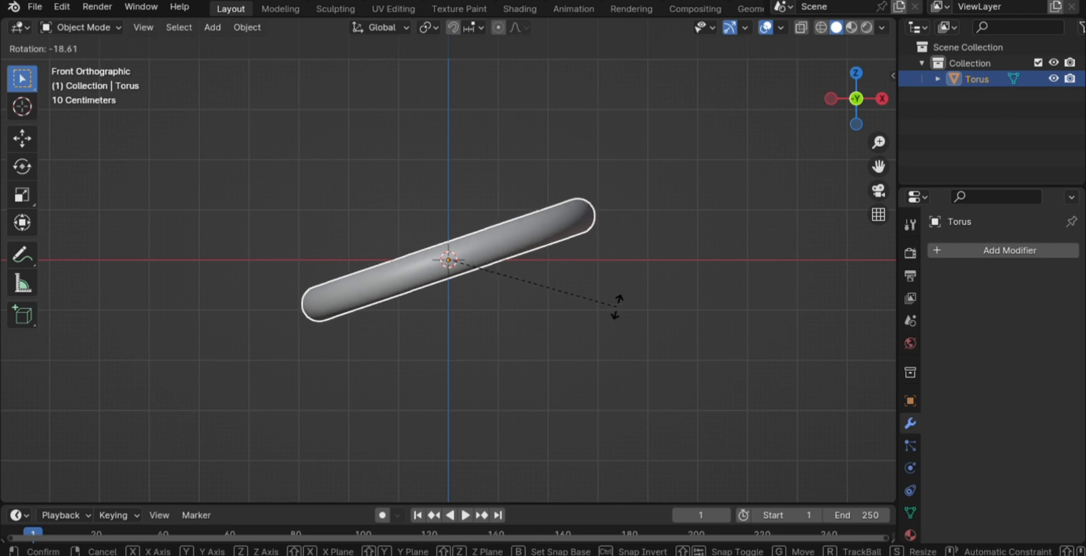
left_click(617, 307)
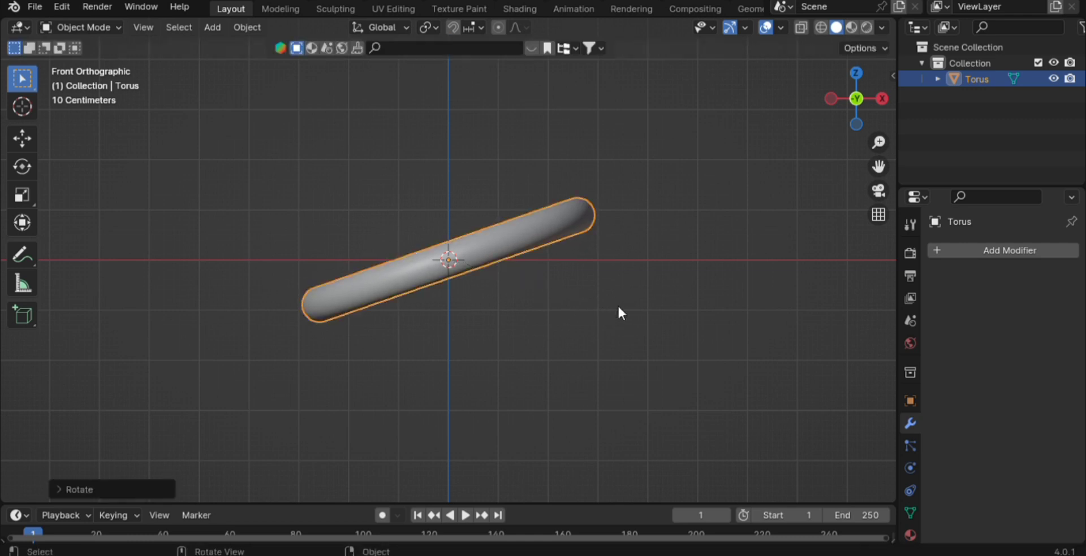
key("Tab")
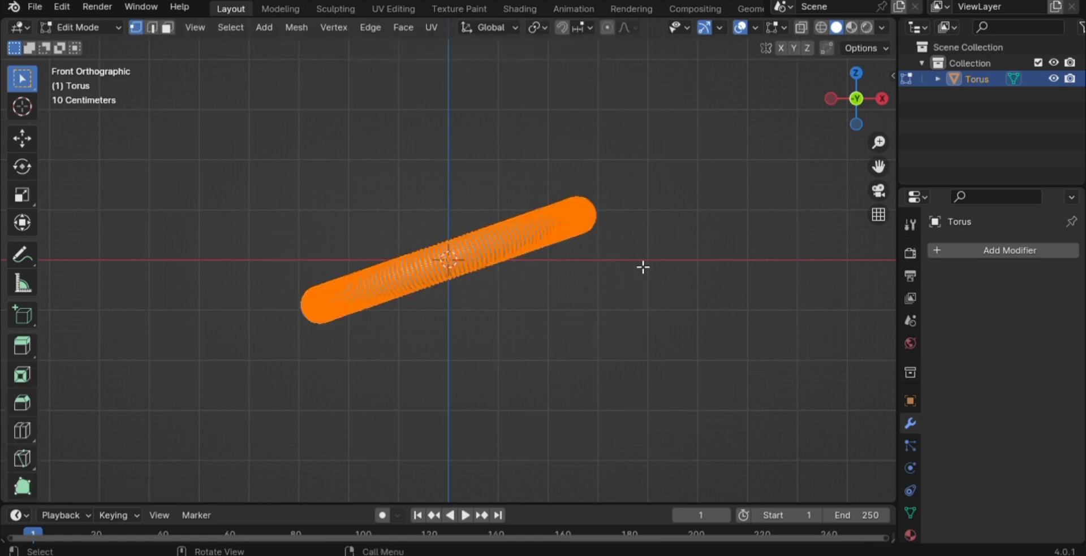
key("g")
key("z")
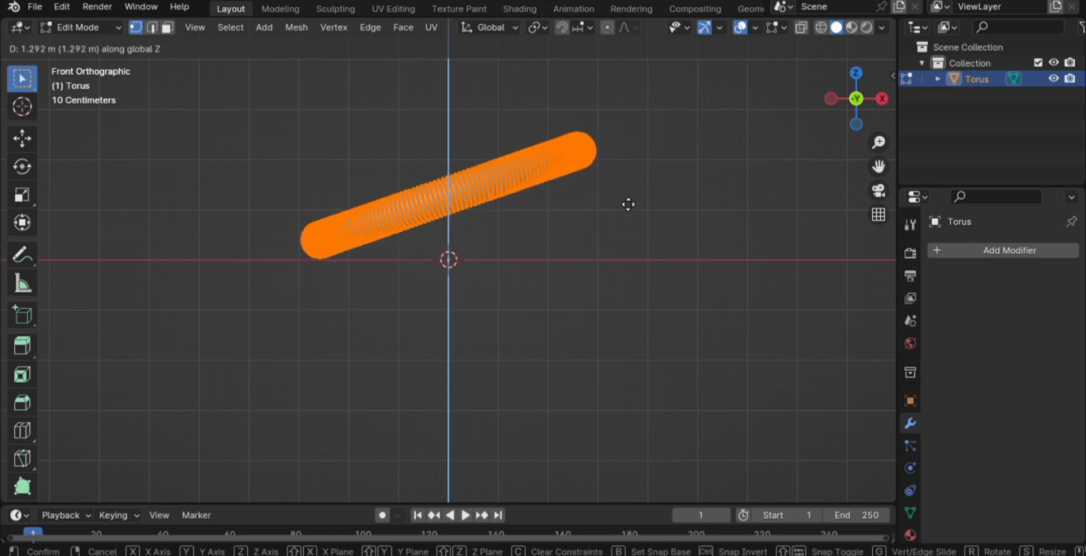
left_click(629, 205)
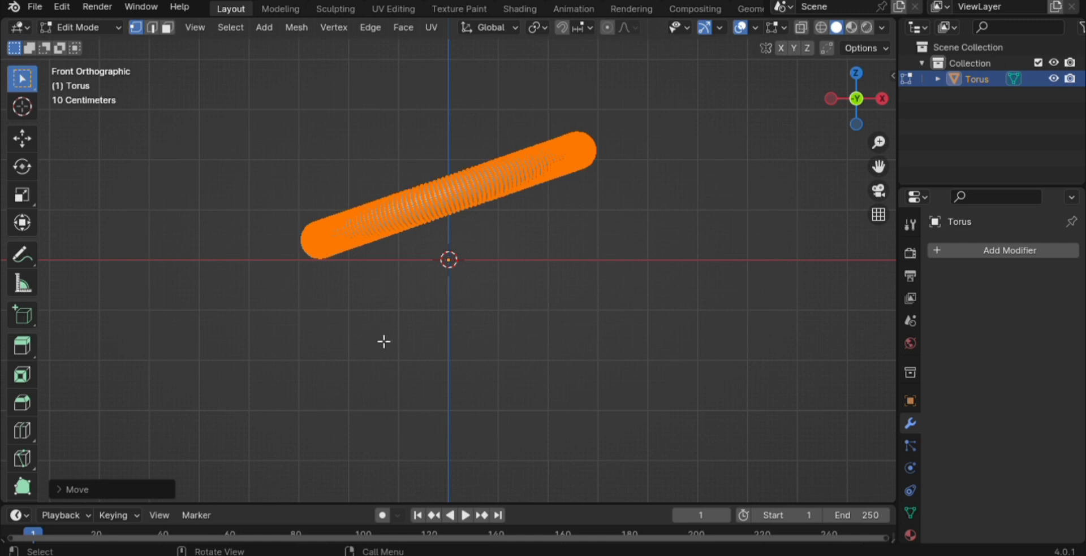
key("Tab")
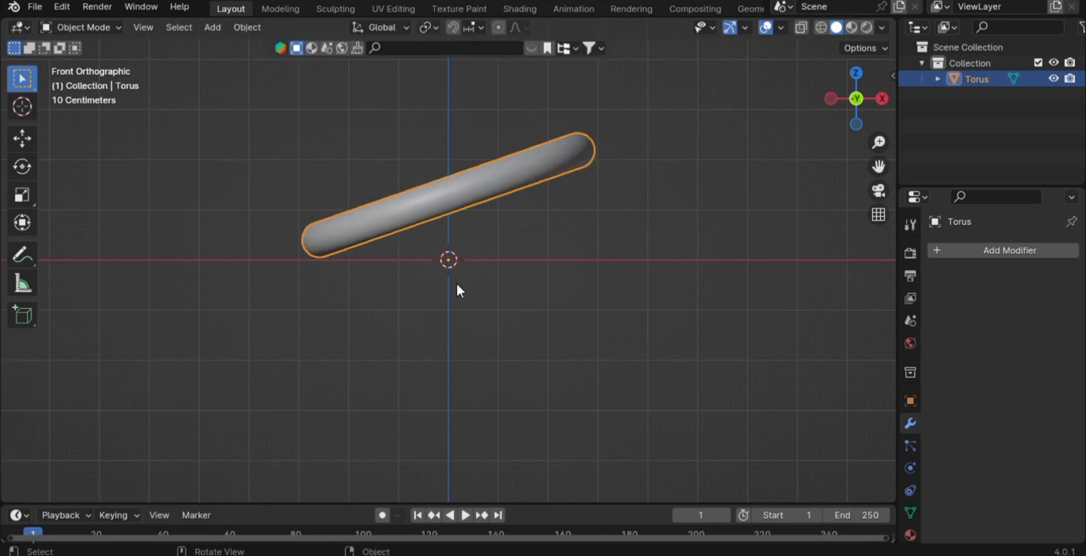
Step: Try to duplicate the tilted torus in place and rotate the copy the opposite way around its origin
scroll(456, 284, "down", 2)
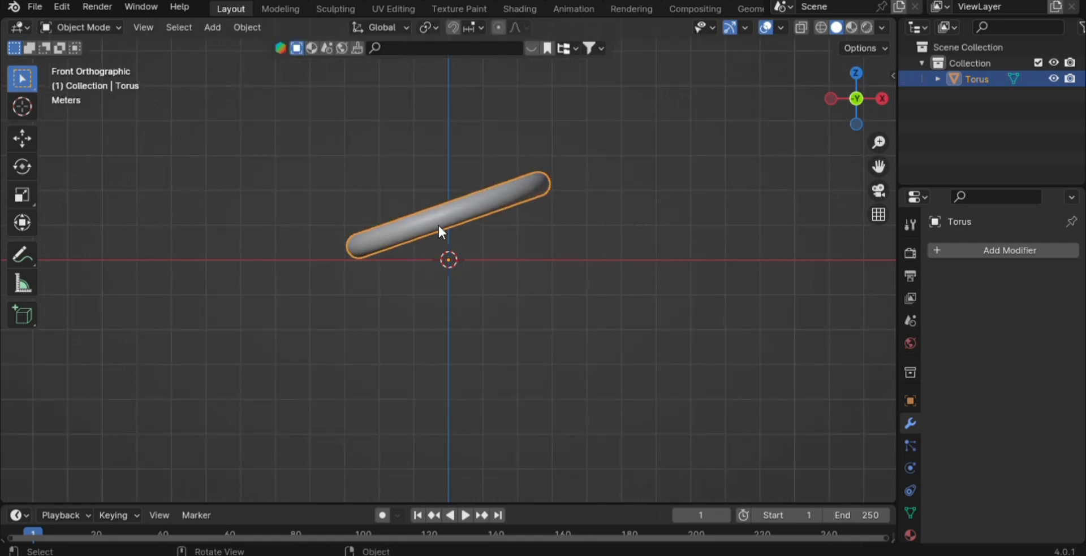
key("shift+d")
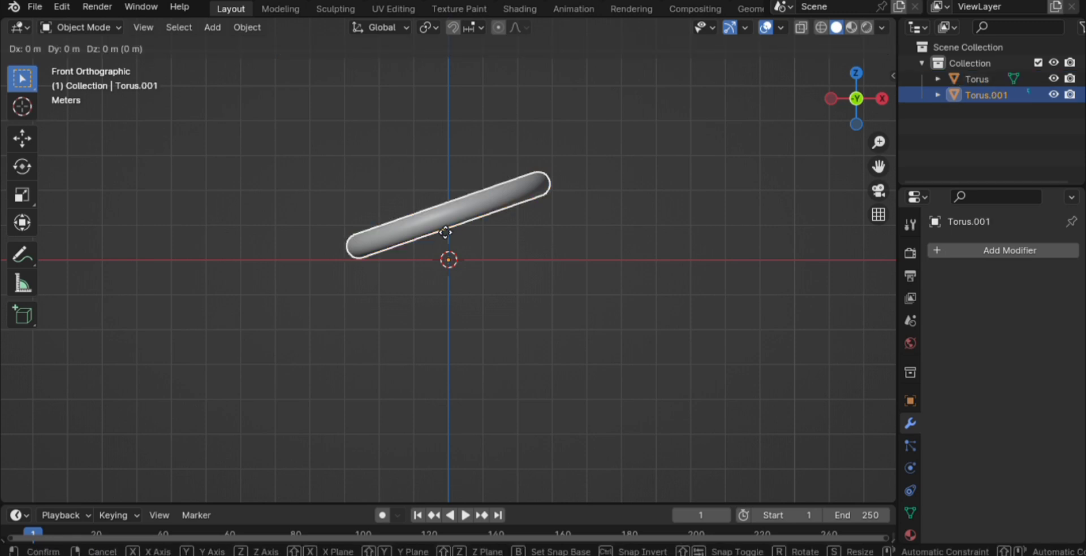
right_click(438, 210)
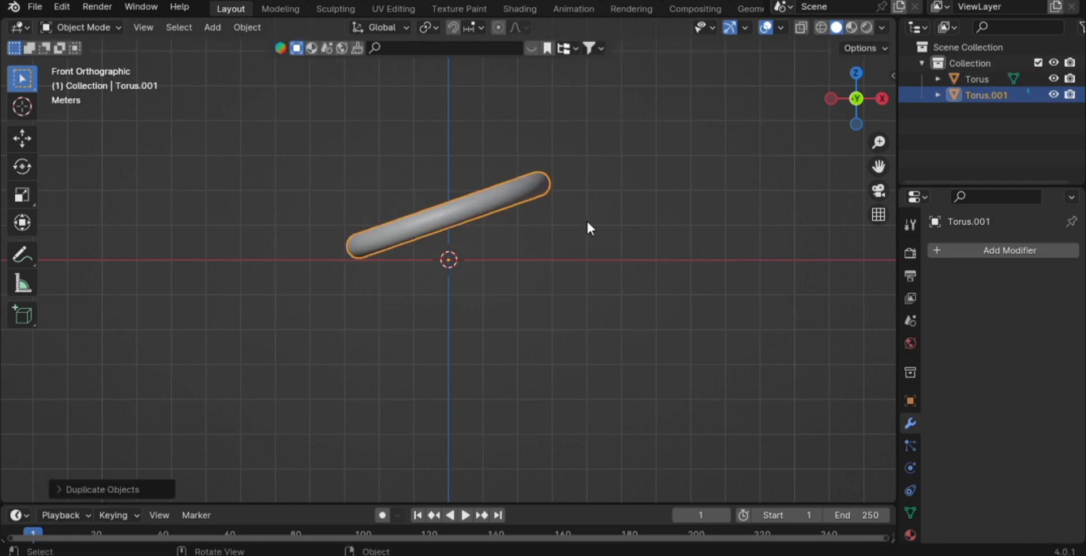
key("r")
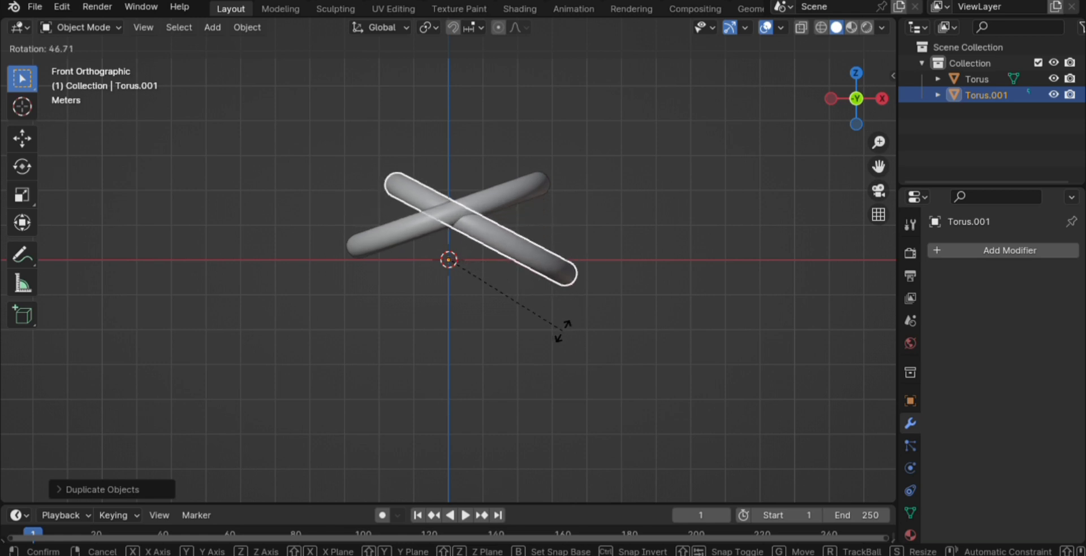
key("Escape")
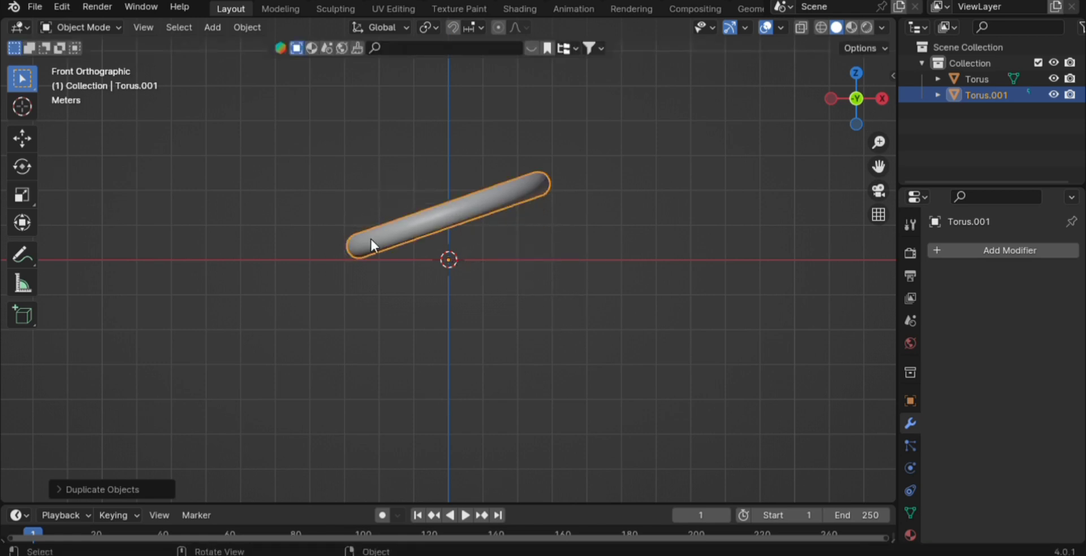
Step: Undo the duplicate and the upward mesh move, and clear the torus's rotation
key("ctrl+z")
key("Tab")
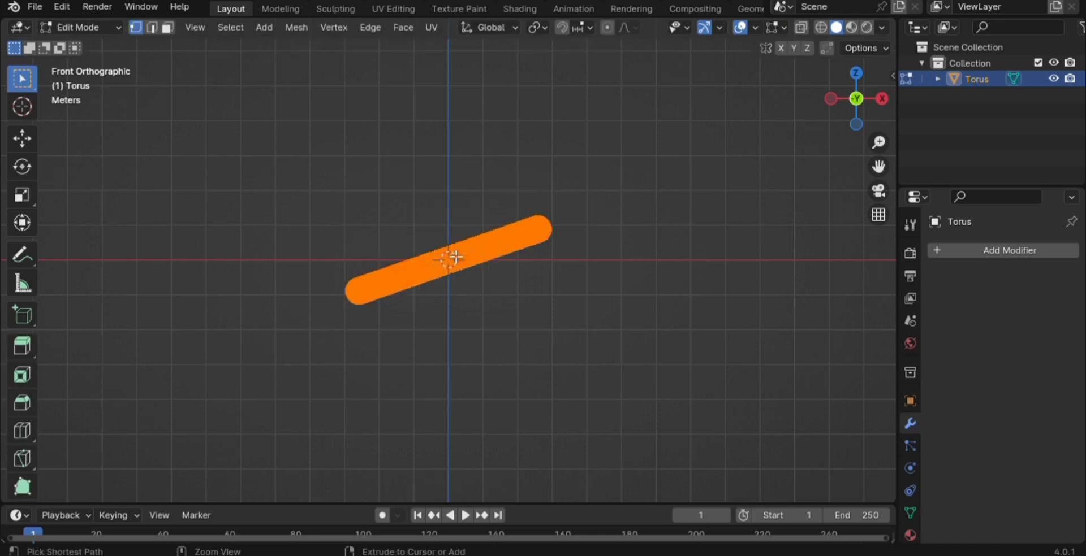
key("Tab")
key("alt+r")
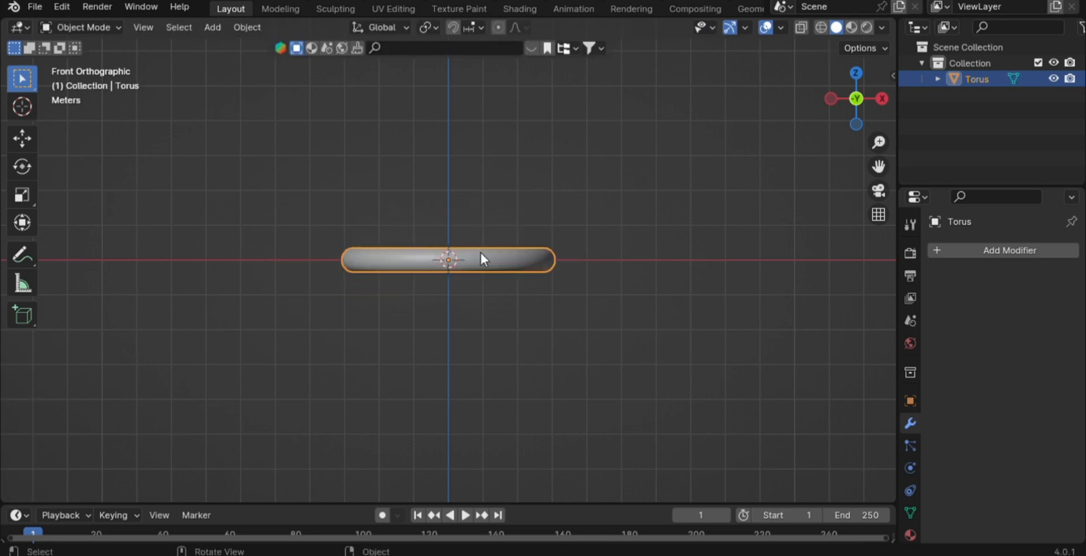
Step: Tilt the torus by about -17° in front view and duplicate it in place
key("r")
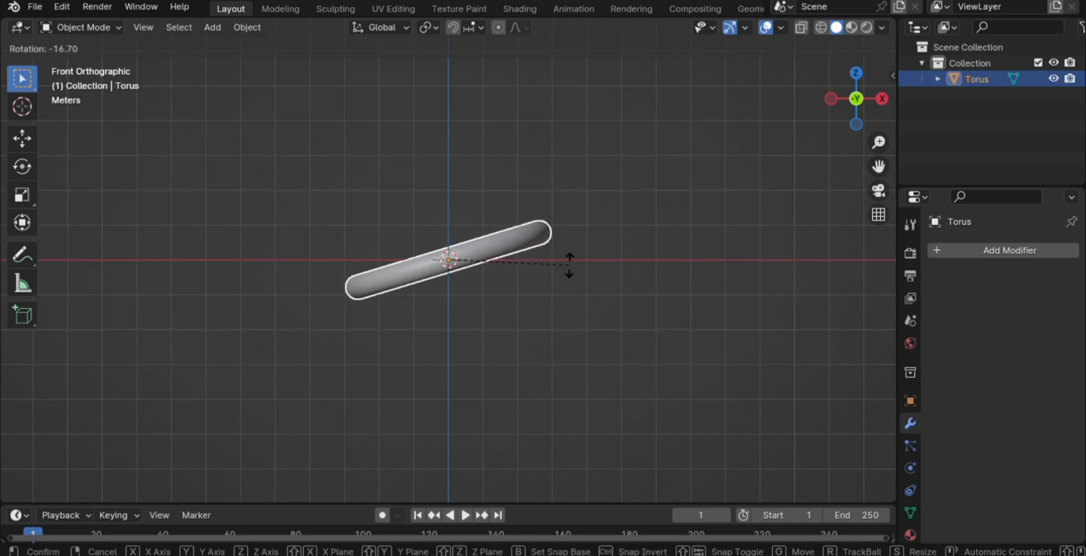
left_click(569, 264)
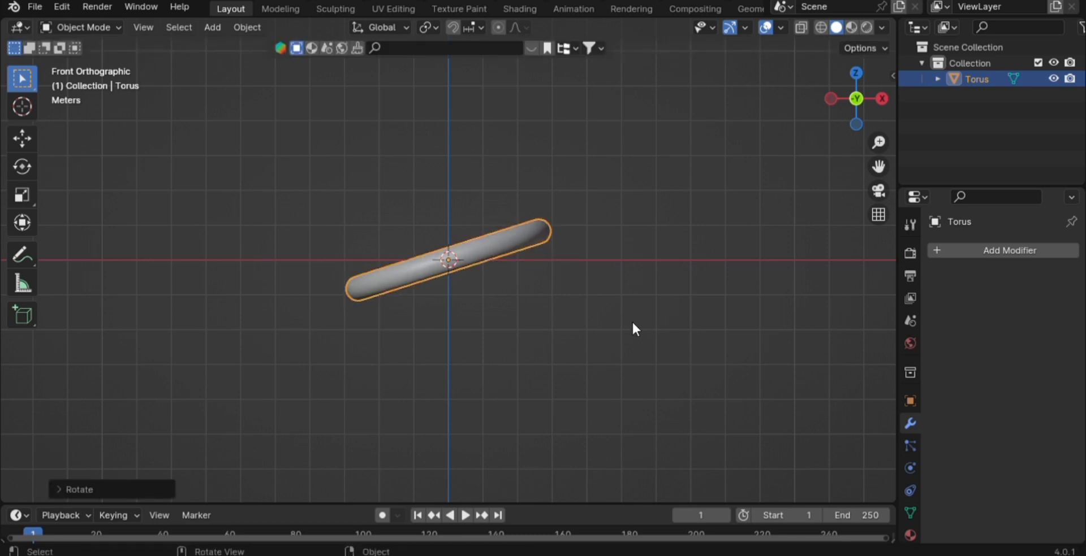
key("shift+d")
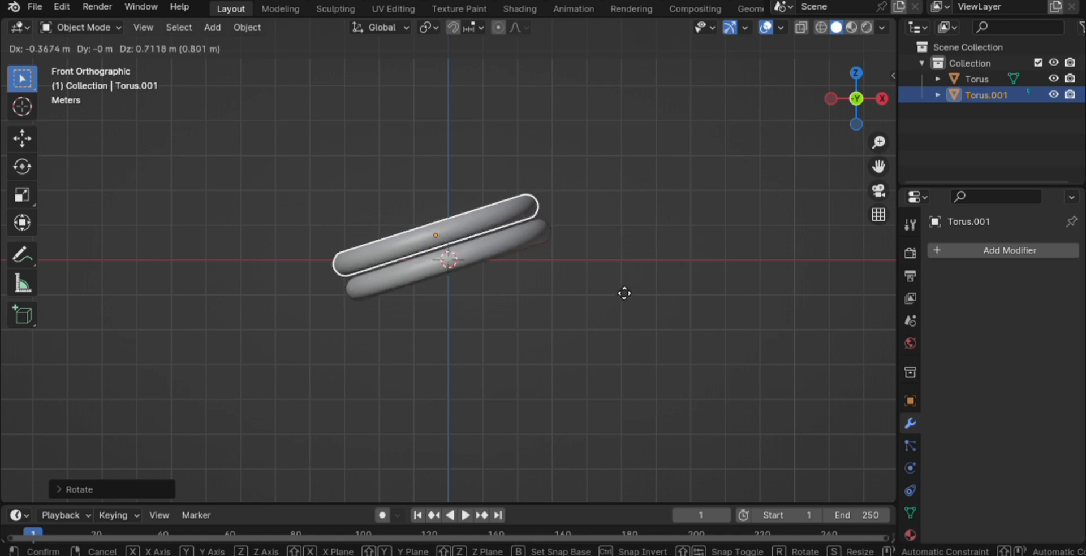
right_click(626, 251)
Step: Rotate the copied ring to slope the opposite way and raise it about 2.02 m along Z, just above the original's higher end
key("r")
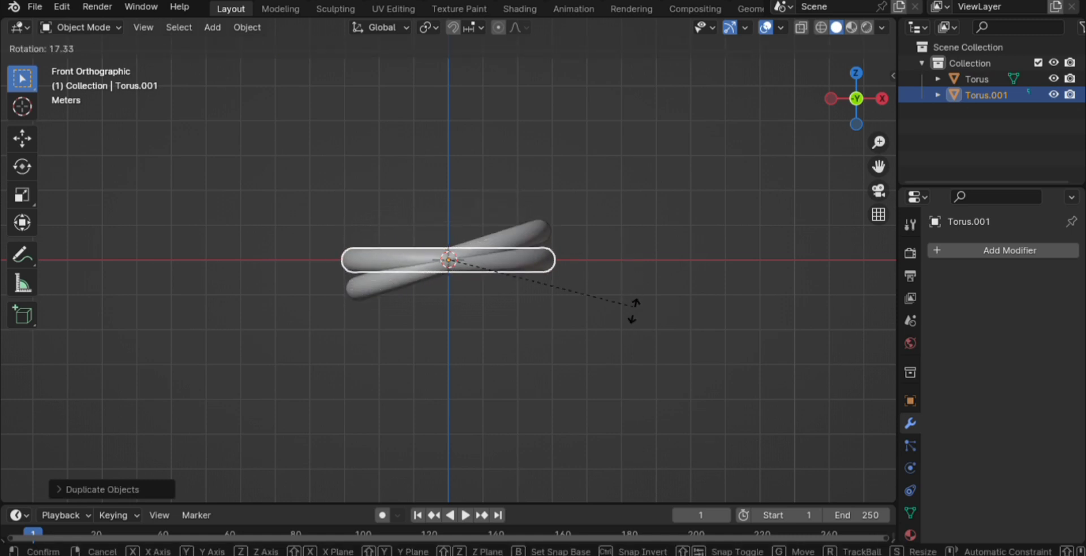
left_click(626, 341)
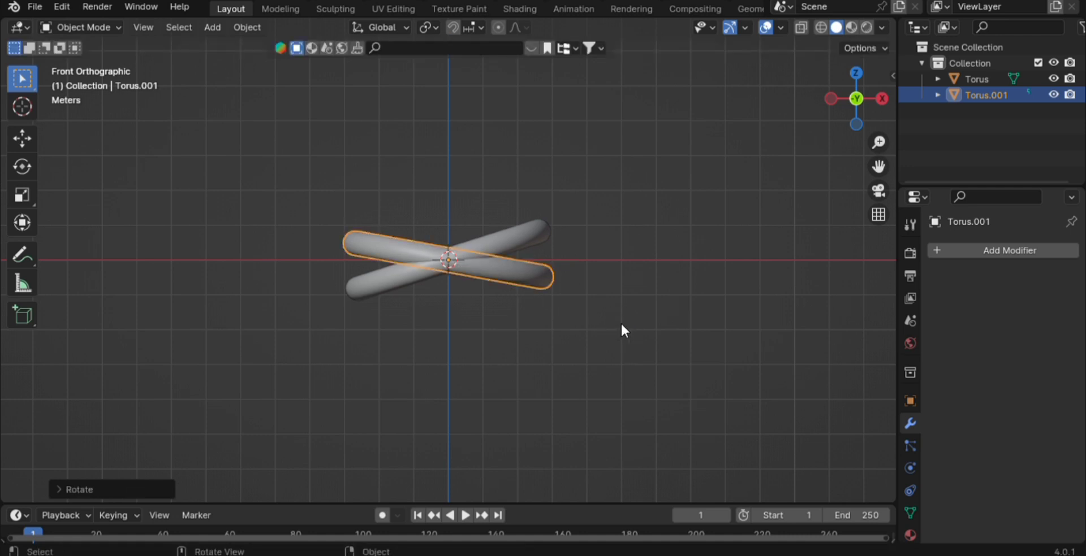
key("g")
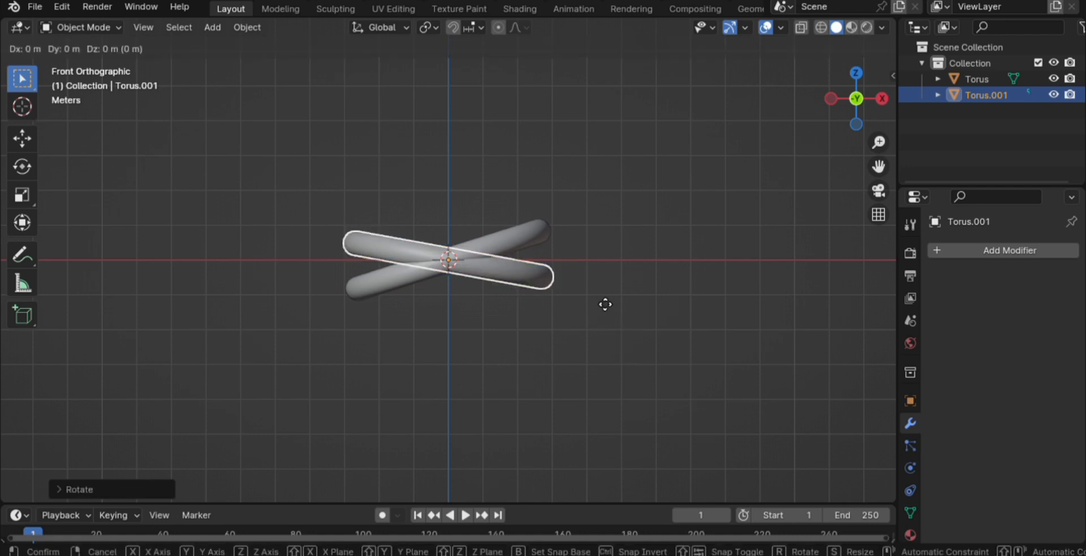
key("z")
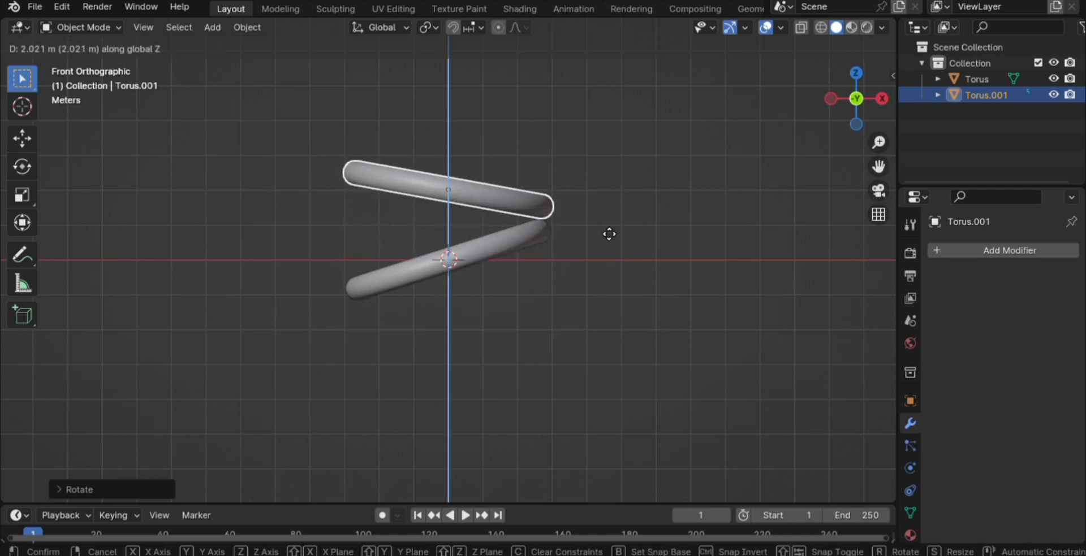
left_click(609, 234)
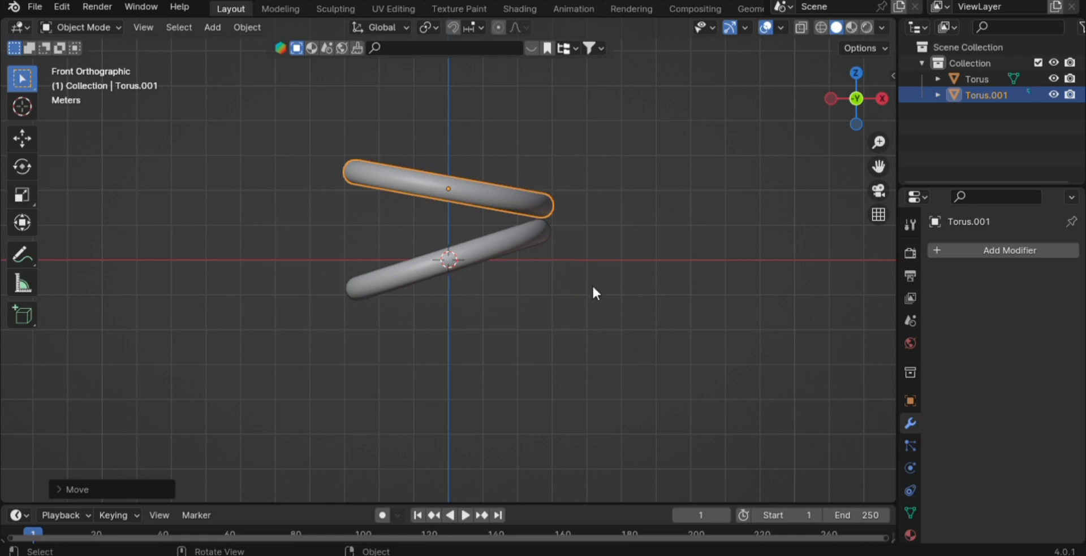
Step: Duplicate the original tilted torus and move the copy up along Z to sit just above the second ring's higher end
left_click(505, 254)
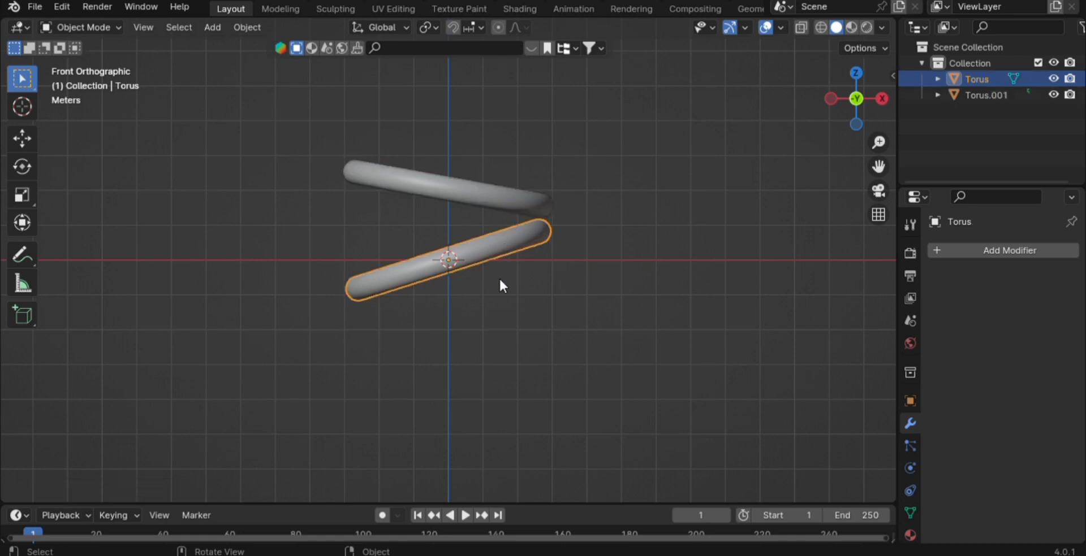
key("shift+d")
key("z")
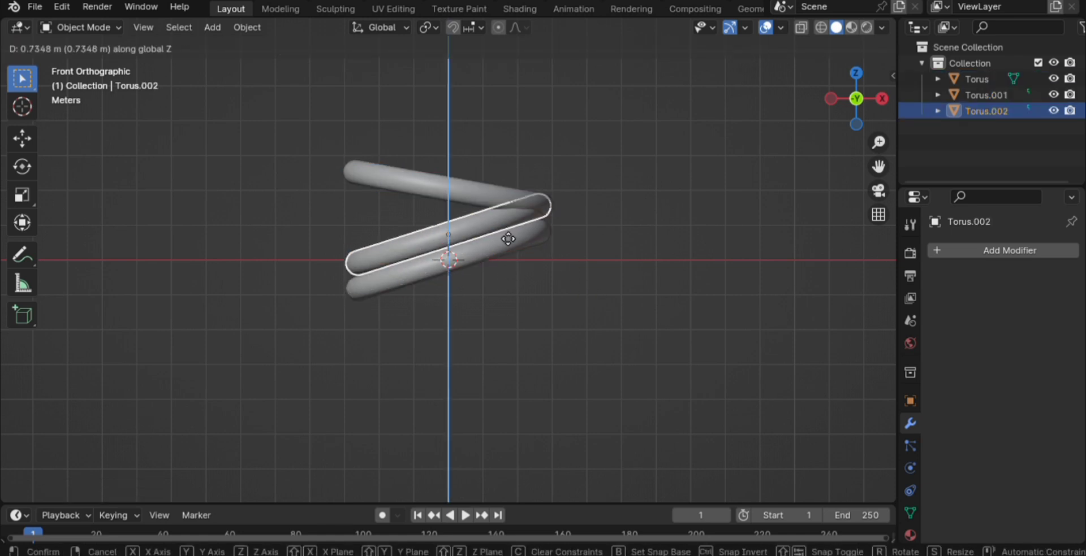
left_click(493, 143)
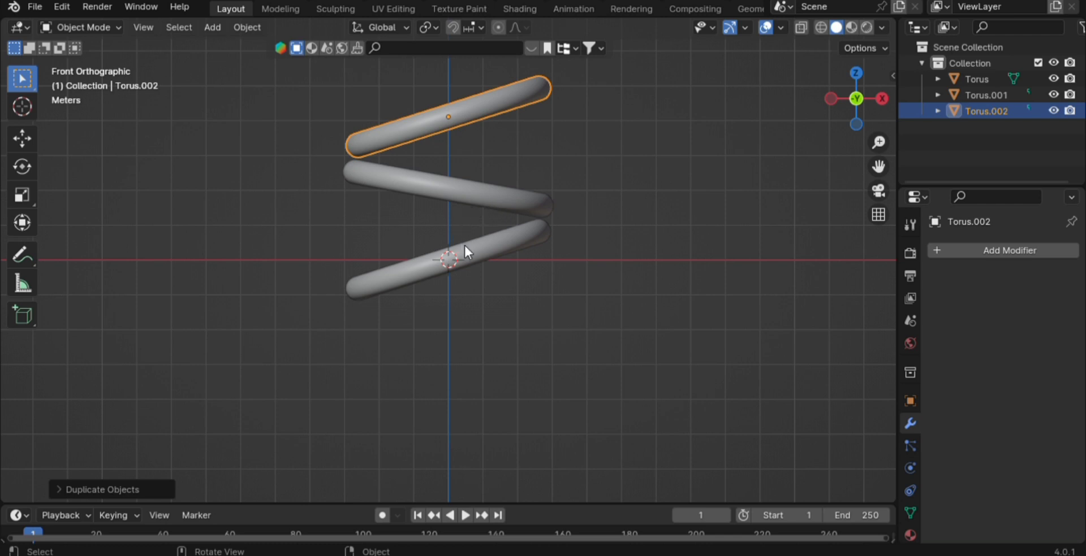
Step: Select all three rings and move them up along Z until the lowest ring's bottom end rests on the red X axis line
left_click(515, 252)
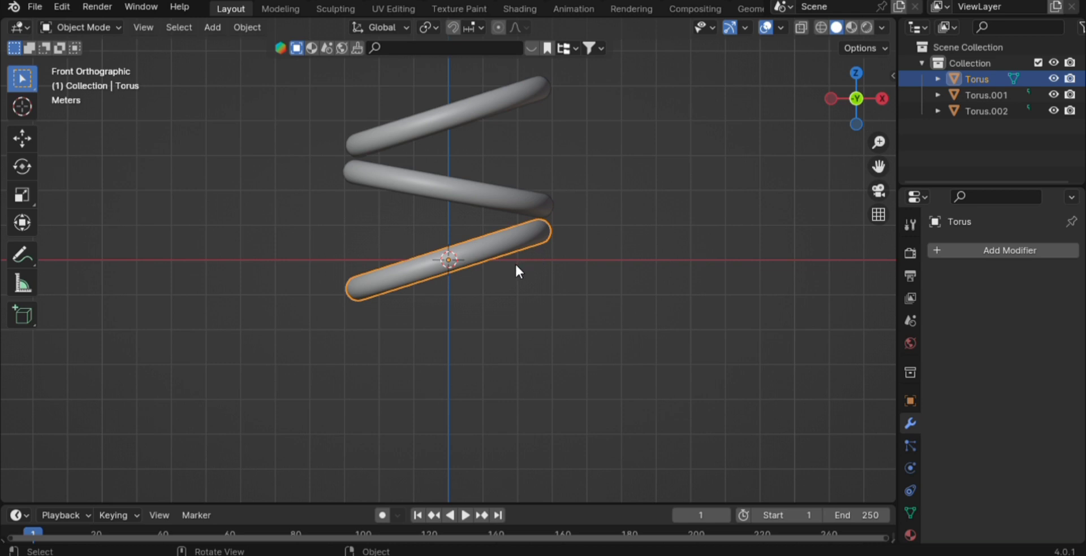
key("Tab")
key("Tab")
key("a")
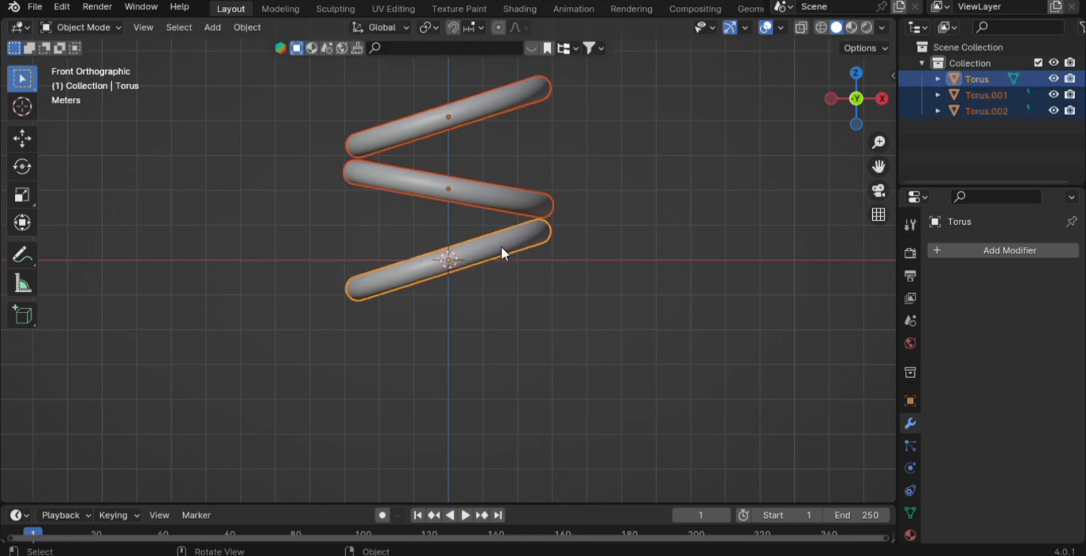
key("g")
key("z")
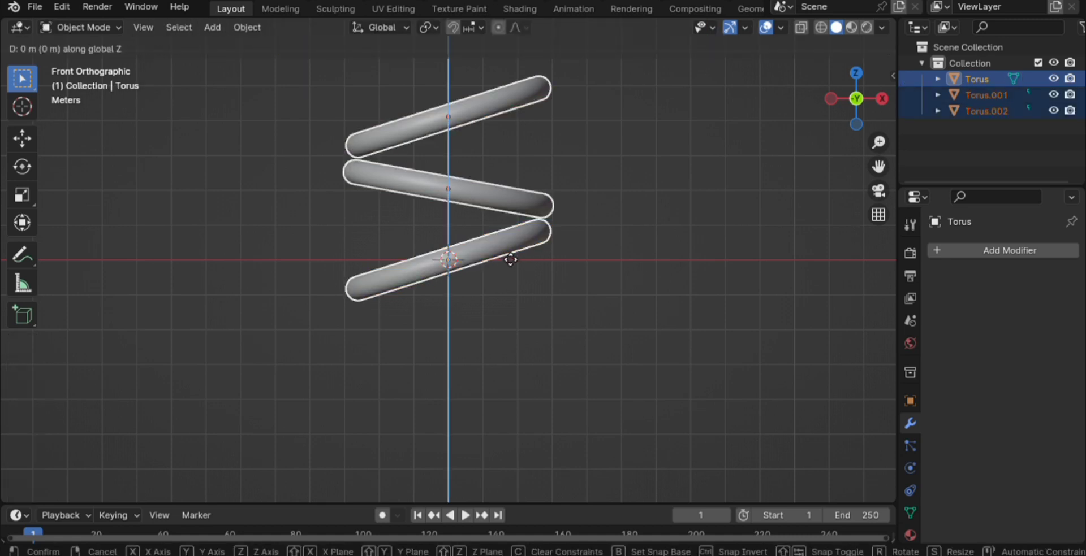
left_click(504, 216)
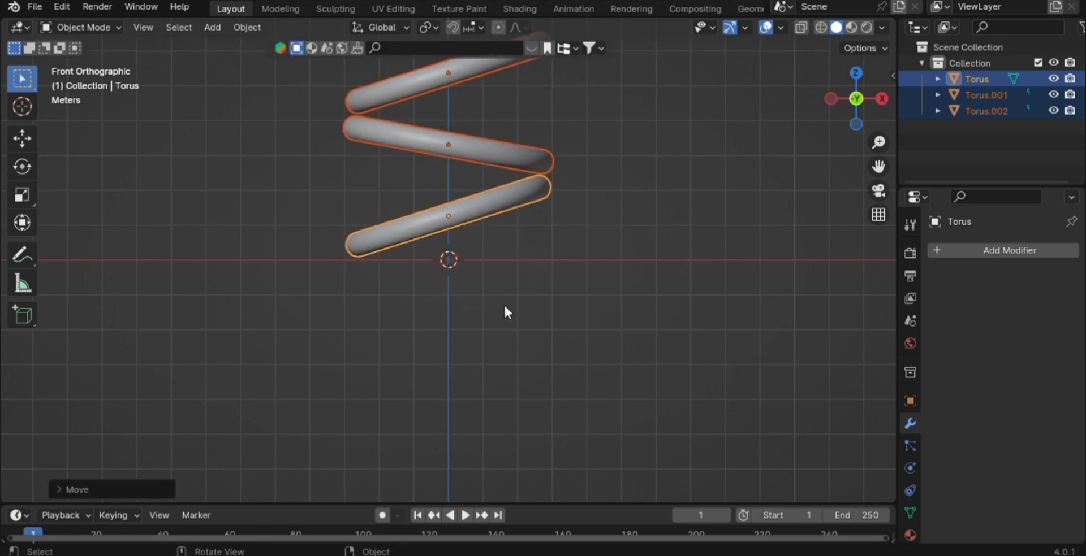
Step: Deselect the rings, inspect the spring stack from several angles and return to front view
key("alt+a")
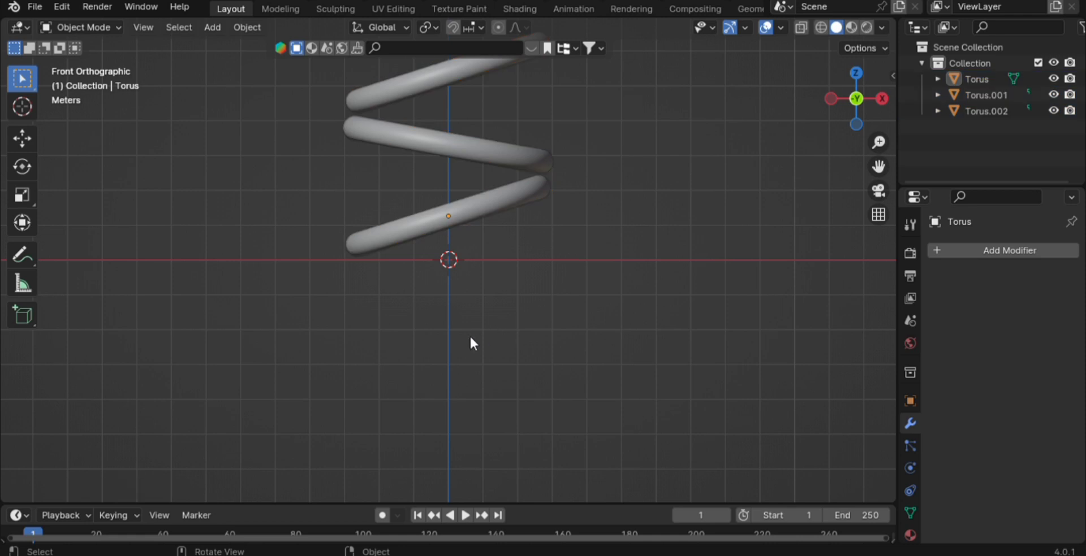
middle_click_drag(470, 343, 632, 377)
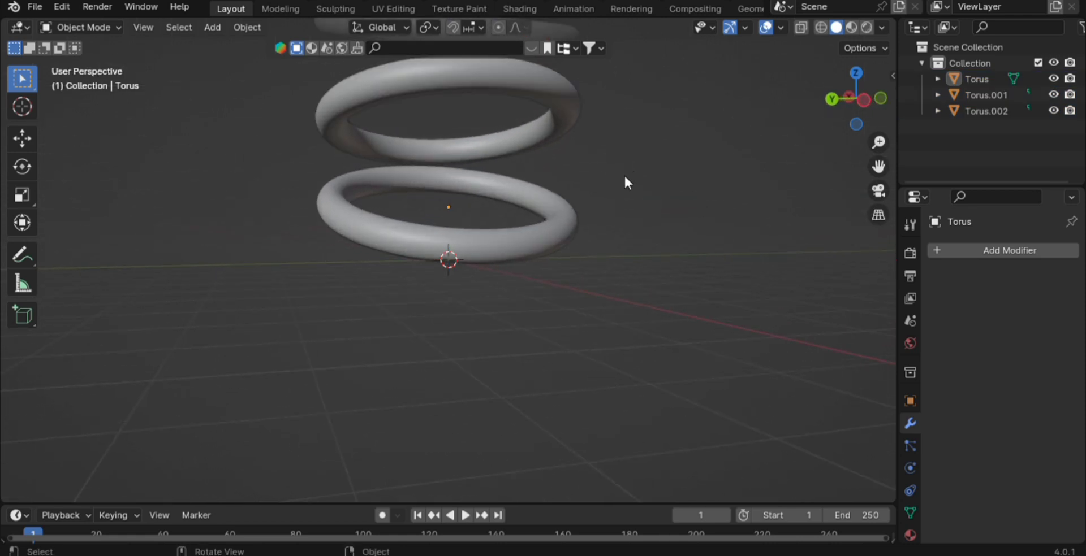
scroll(625, 181, "down", 4)
middle_click_drag(633, 259, 643, 308)
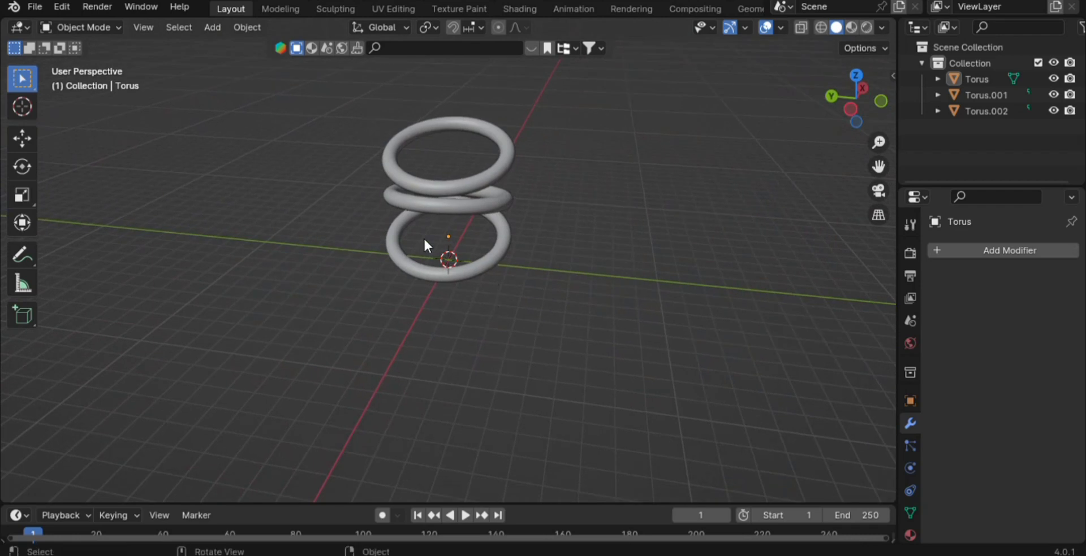
scroll(447, 237, "up", 3)
scroll(446, 238, "down", 3)
key("grave")
left_click(405, 263)
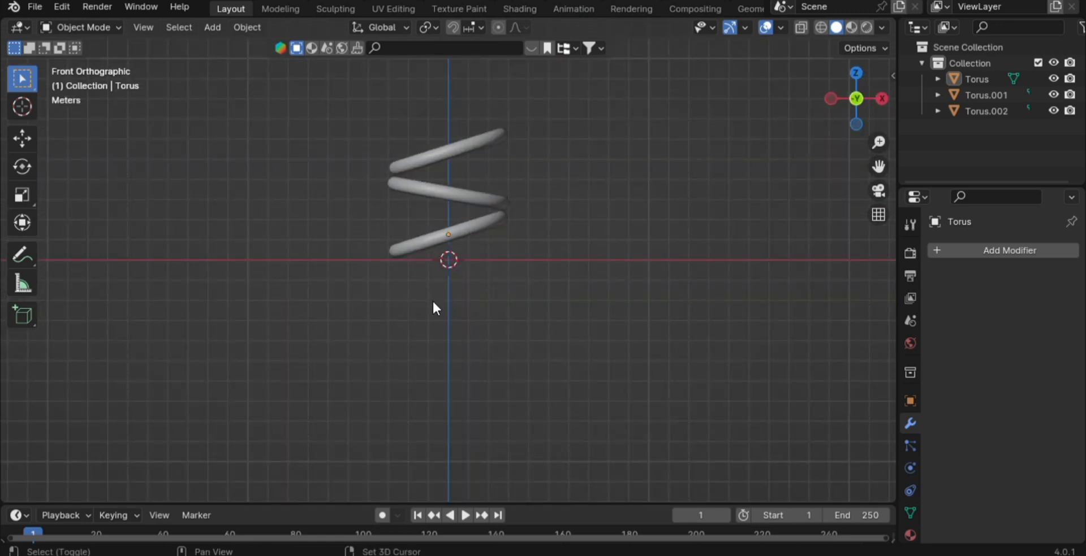
Step: Add a mesh circle at the origin and scale its vertices up about 3.94 times so it extends past the rings
key("shift+a")
mouse_move(426, 245)
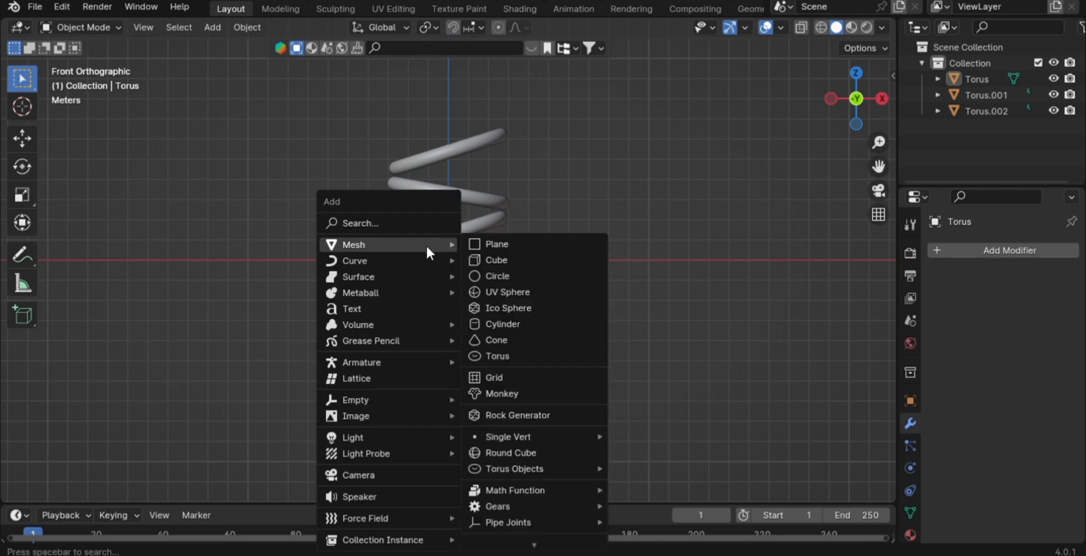
left_click(504, 277)
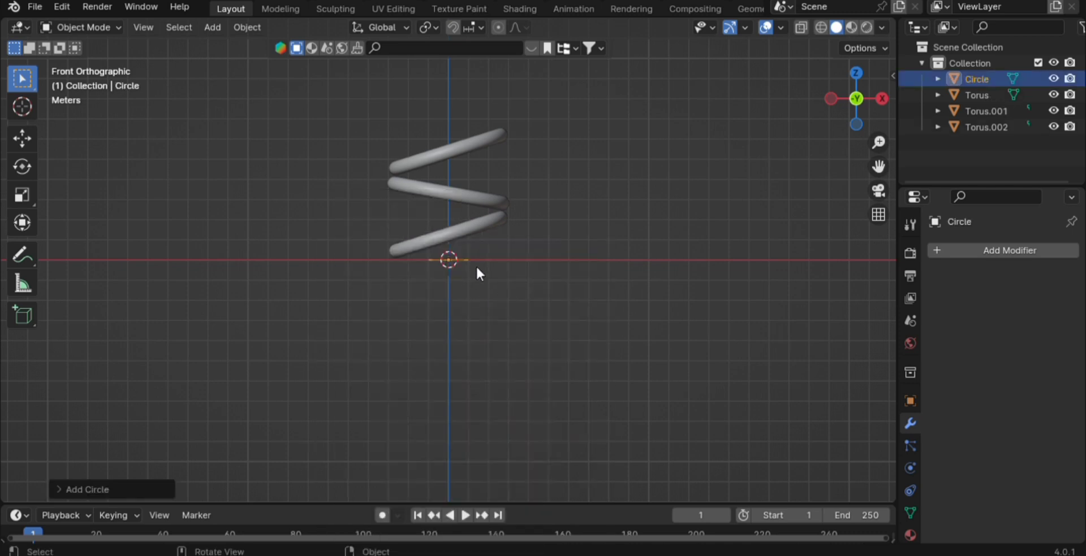
key("Tab")
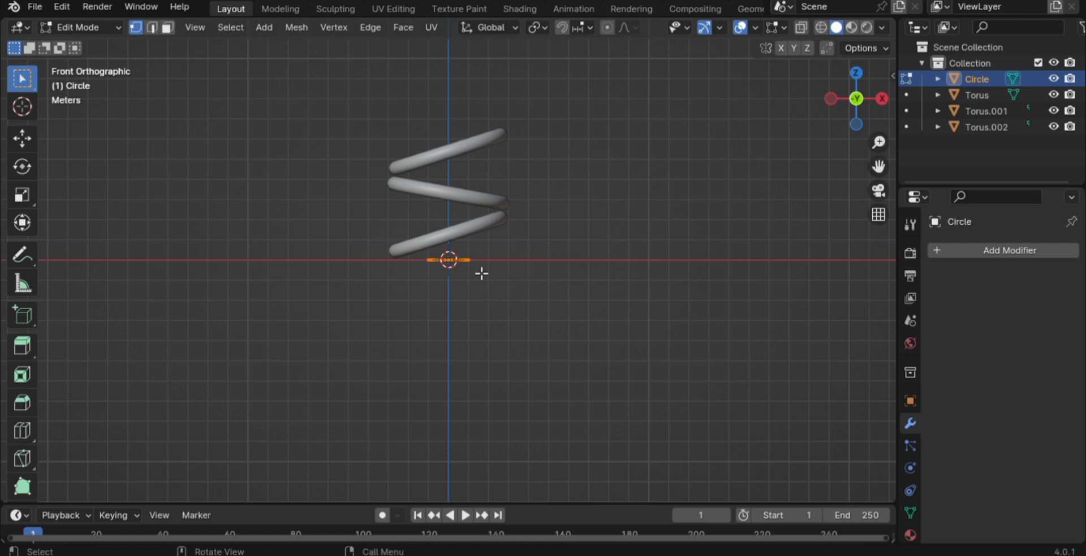
key("s")
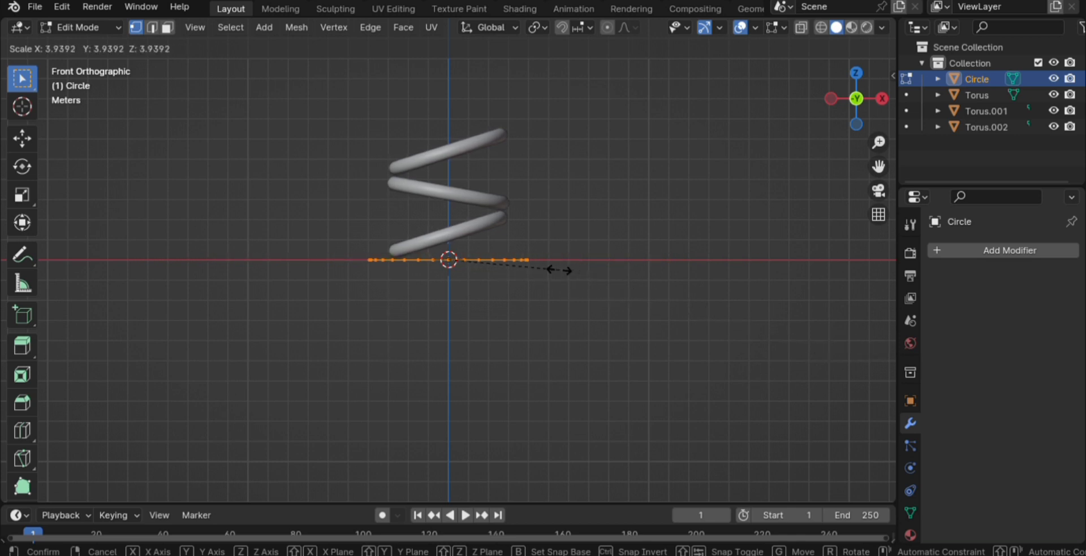
left_click(560, 271)
Step: Extrude the circle's vertices about 1.27 m down along Z to form a short open cylinder wall
key("g")
key("z")
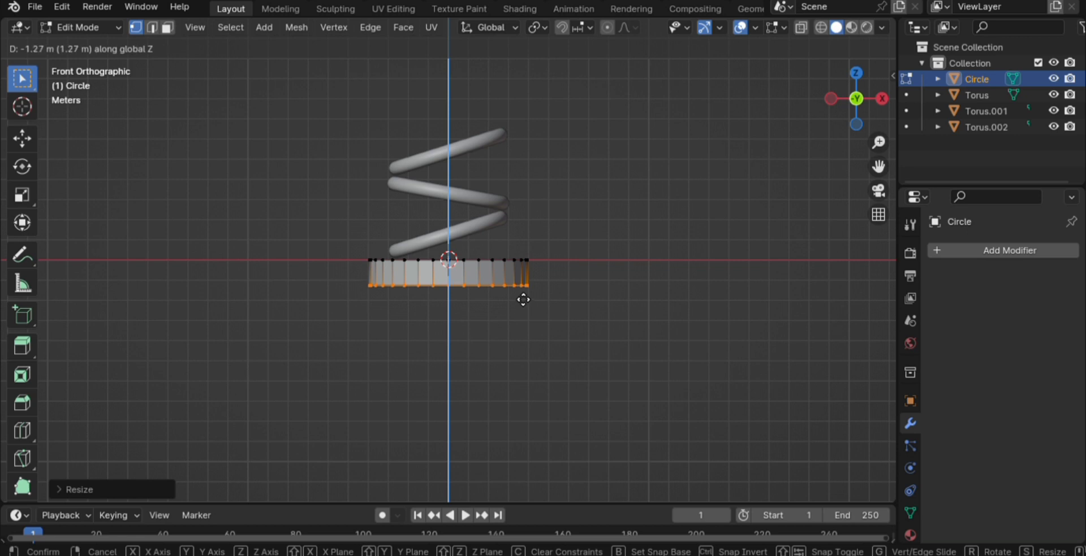
left_click(523, 300)
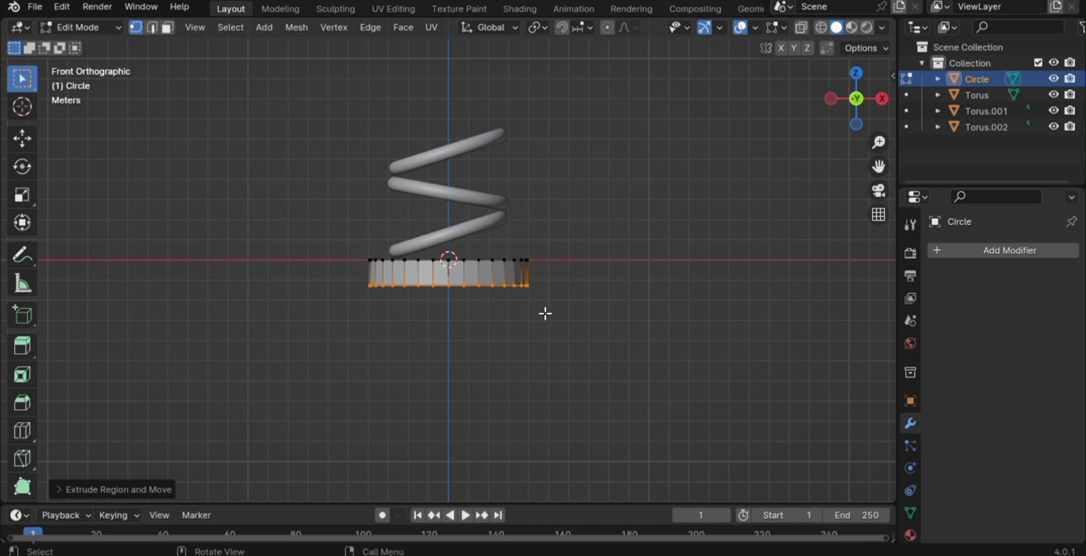
Step: Fill the lower and upper edge loops of the cylinder with faces to close it
middle_click_drag(538, 329, 552, 407)
key("f")
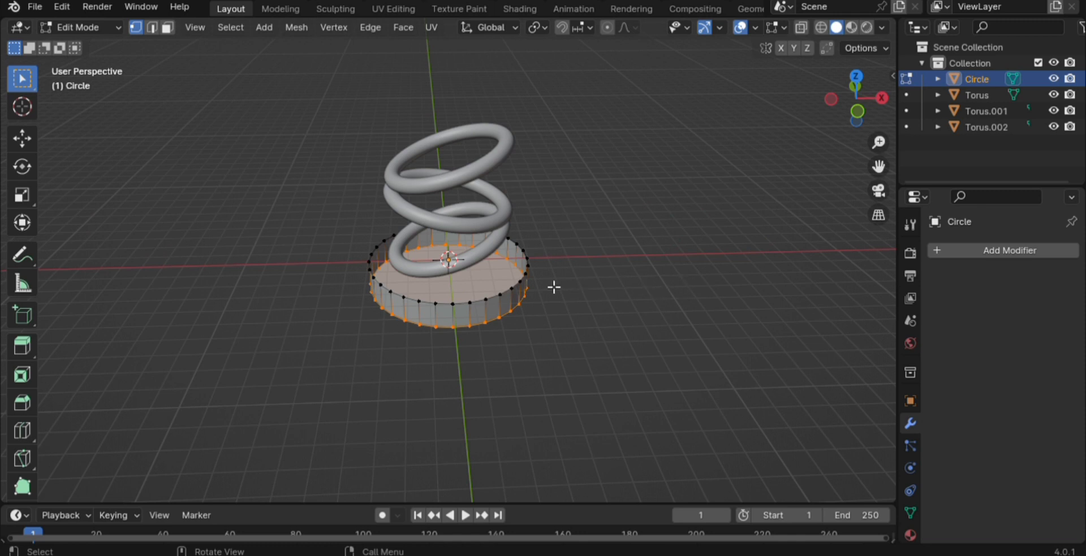
left_click(660, 281)
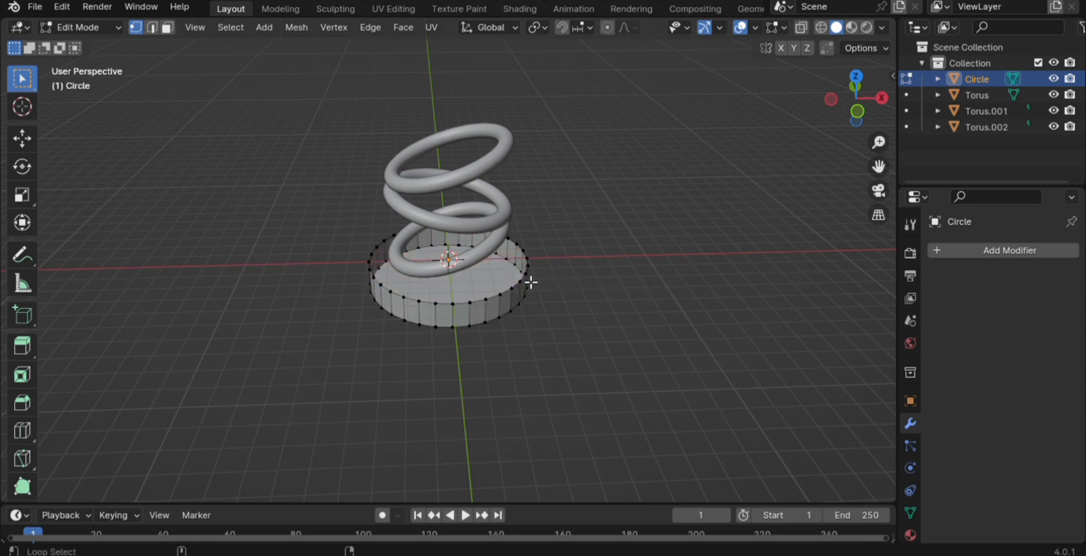
left_click(512, 294, "alt")
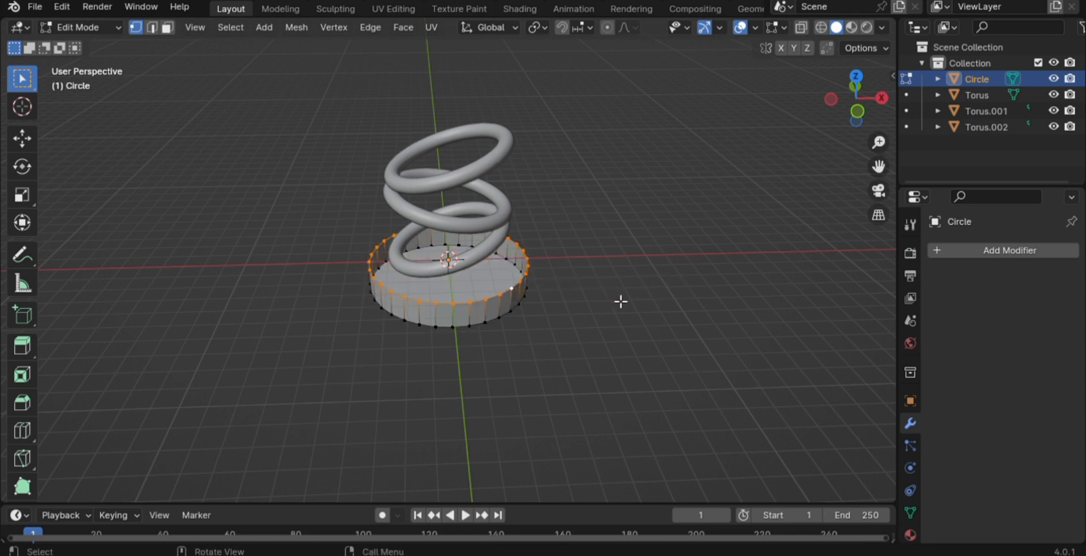
key("f")
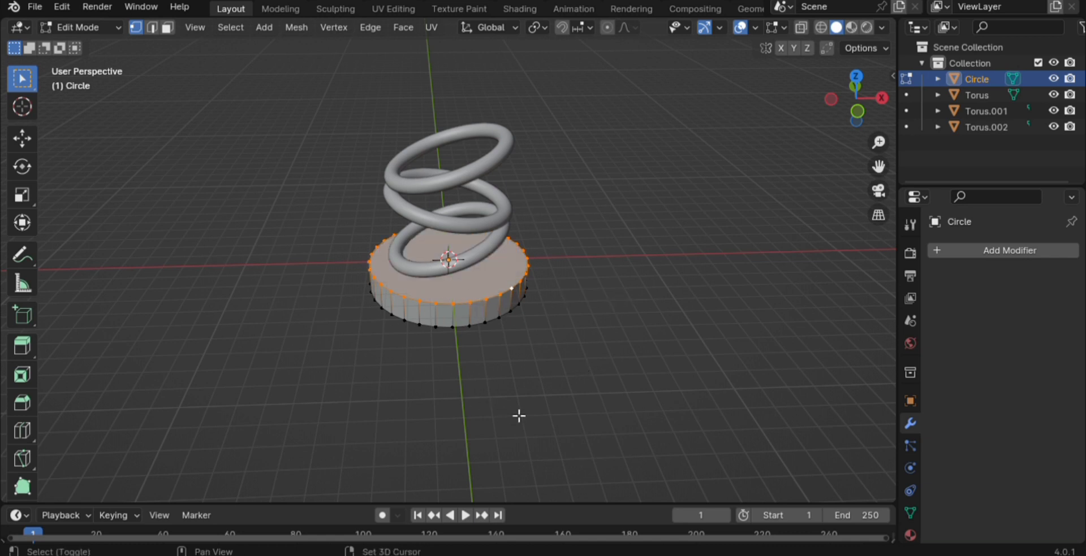
Step: Duplicate the cylinder's top face in place, separate the copy into its own object and return to Object Mode
key("g")
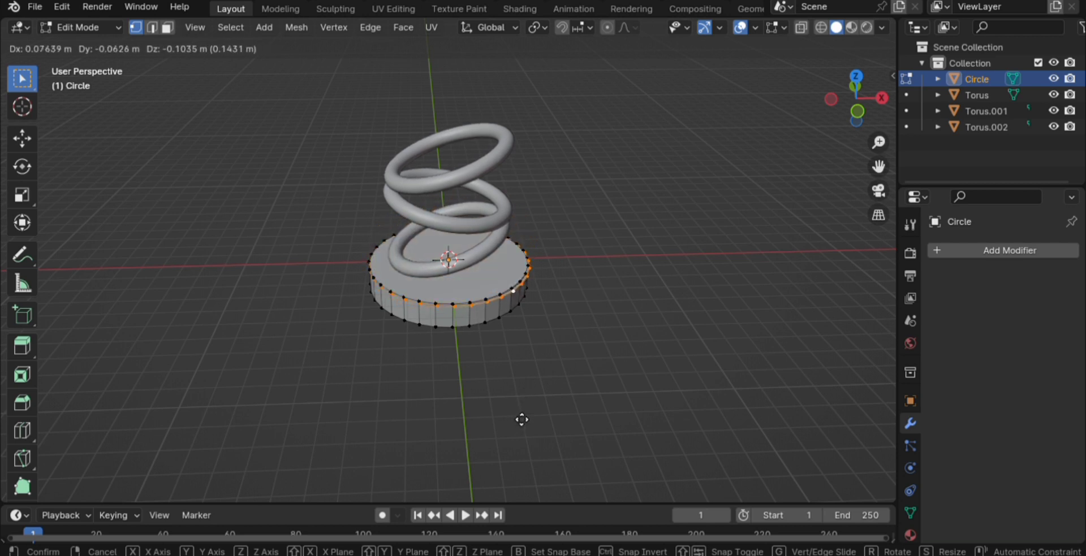
left_click(520, 417)
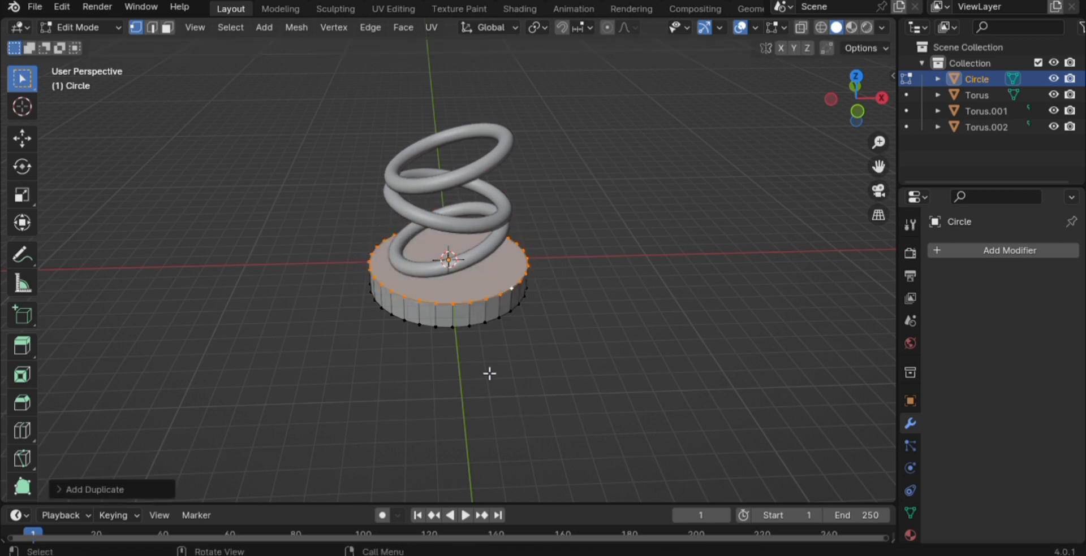
key("p")
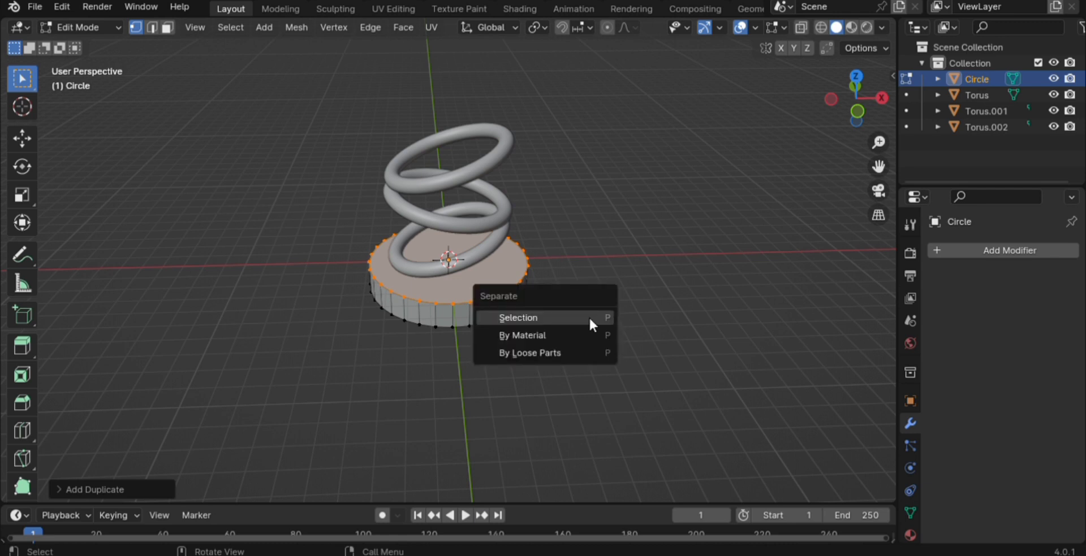
left_click(584, 319)
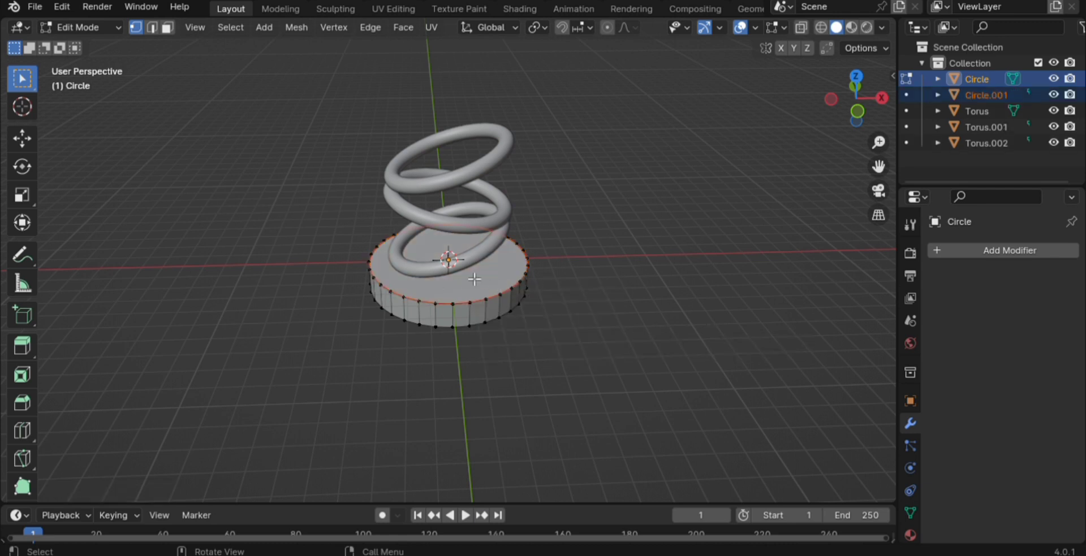
key("Tab")
Step: Select all geometry of the separated disc in Edit Mode and lower it about 0.027 m along Z, just below the cylinder's top
left_click(424, 308)
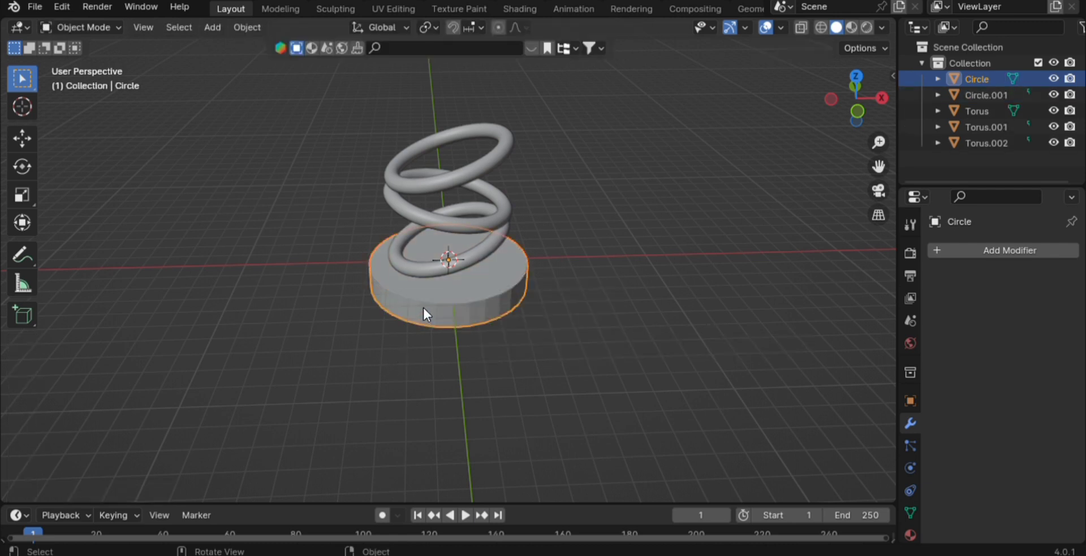
left_click(431, 286)
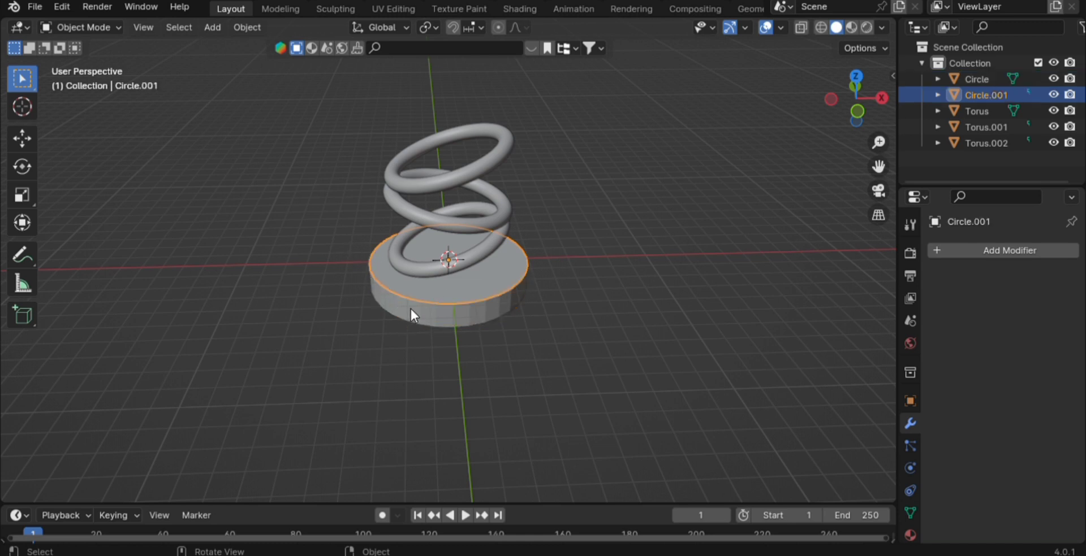
key("Tab")
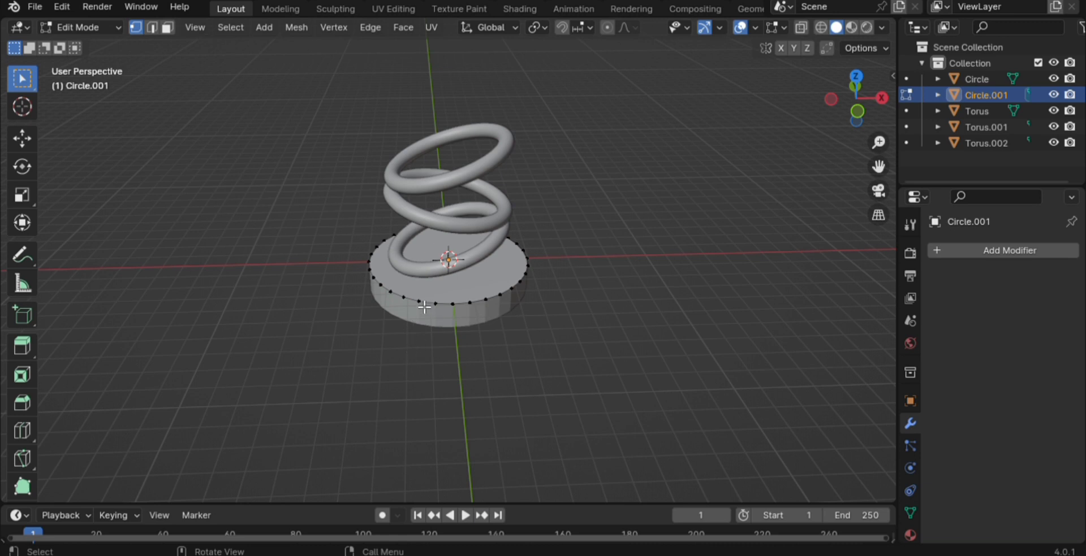
key("a")
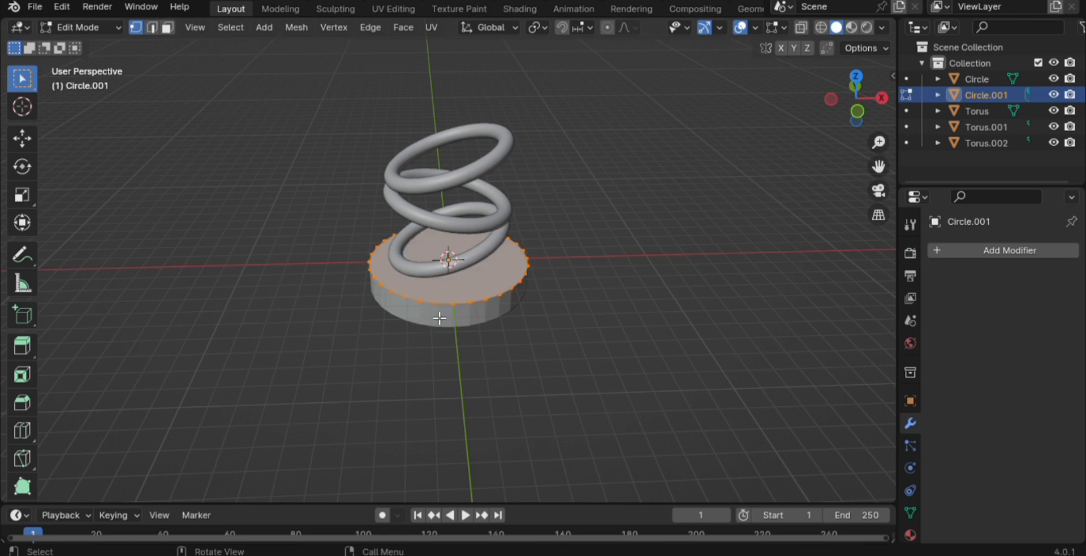
middle_click_drag(440, 318, 436, 282)
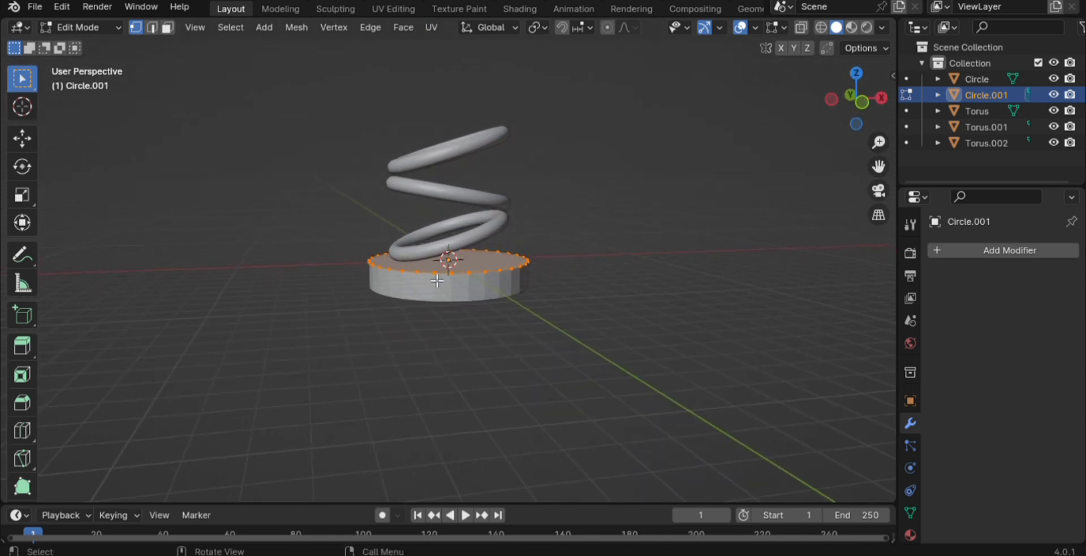
scroll(437, 281, "up", 6)
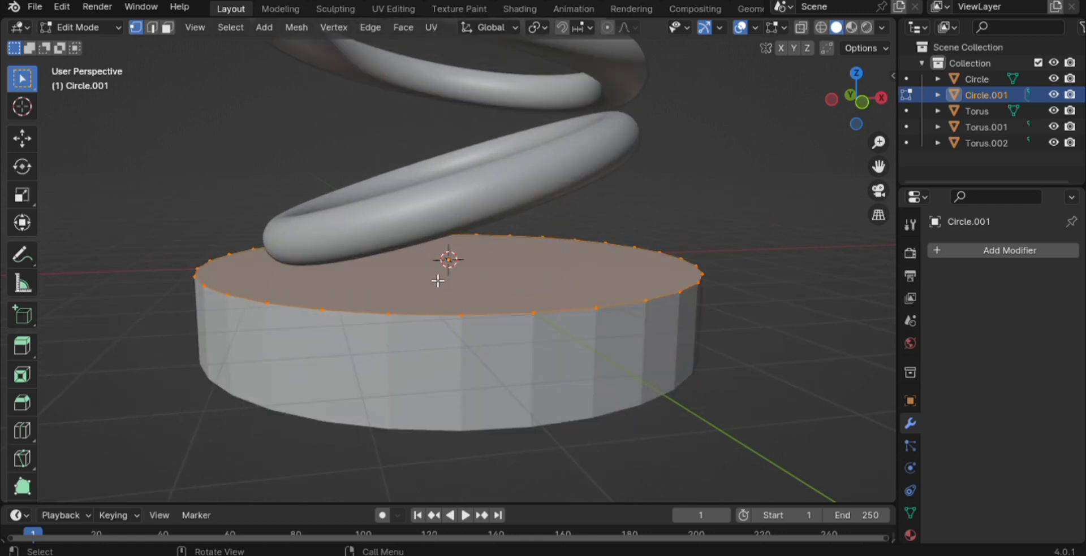
key("g")
key("z")
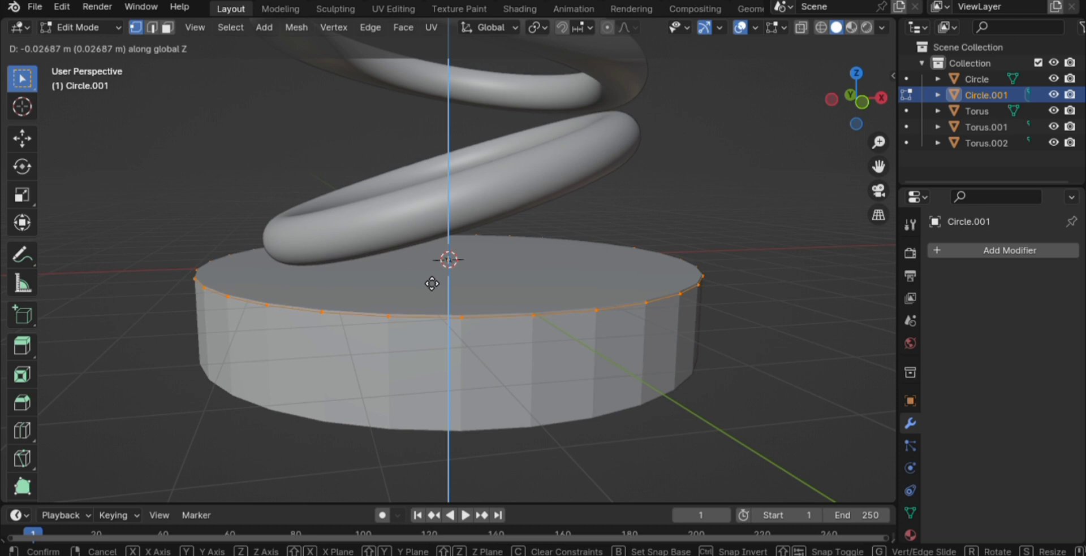
left_click(432, 284)
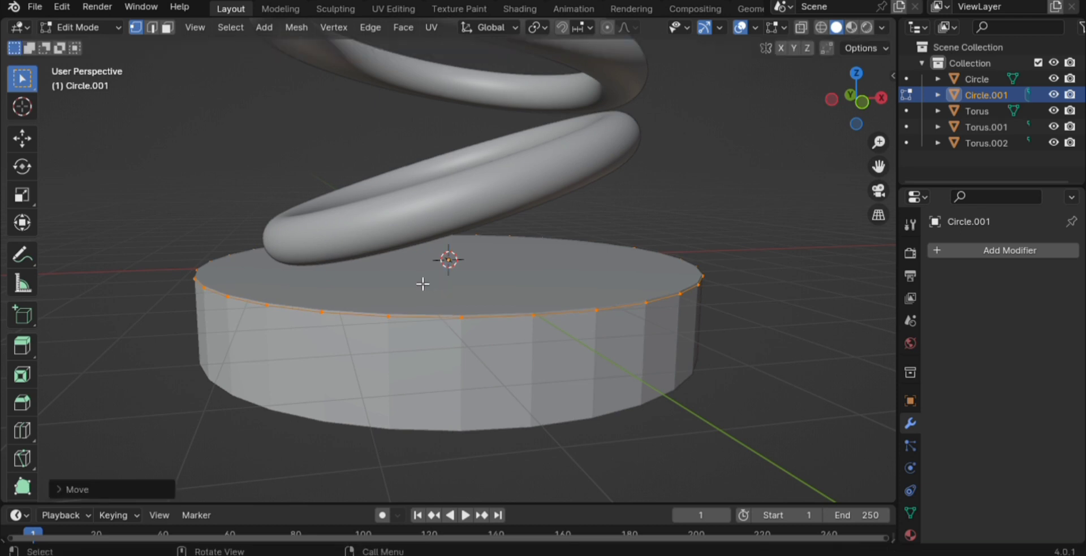
Step: Scale the separated disc up to about five times the cylinder's width to make a wide platform
scroll(446, 431, "down", 4)
middle_click_drag(441, 384, 443, 443)
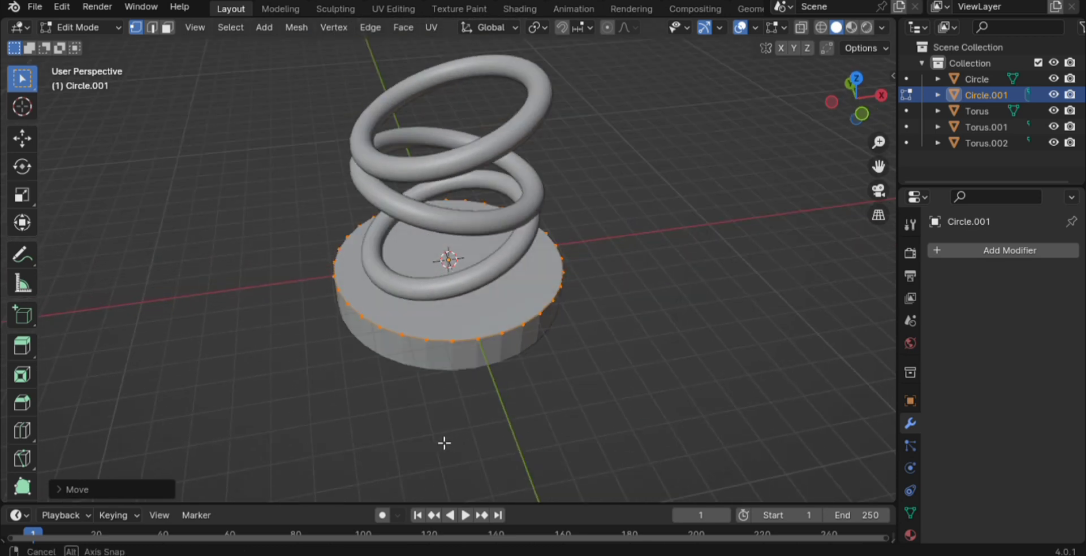
middle_click_drag(642, 472, 556, 414)
scroll(555, 414, "down", 3)
key("s")
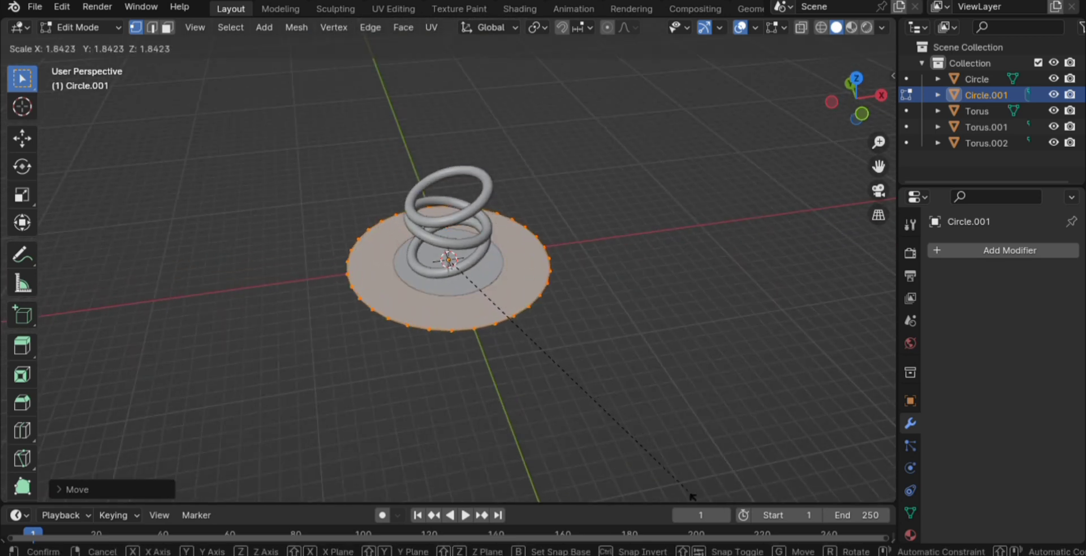
left_click(407, 231)
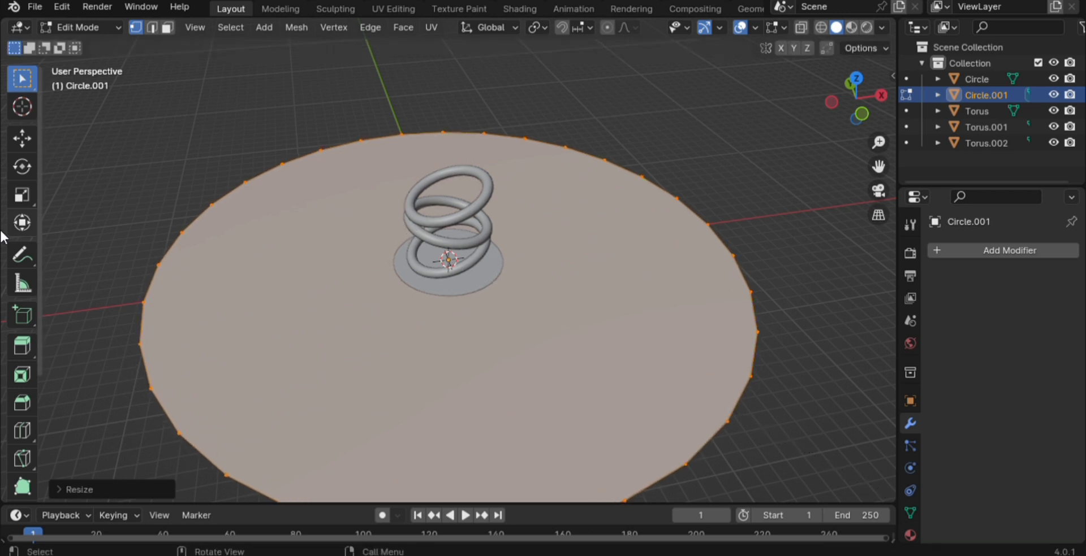
Step: Extrude the wide disc downward to give it thickness as a solid-sided round slab
scroll(203, 192, "down", 4)
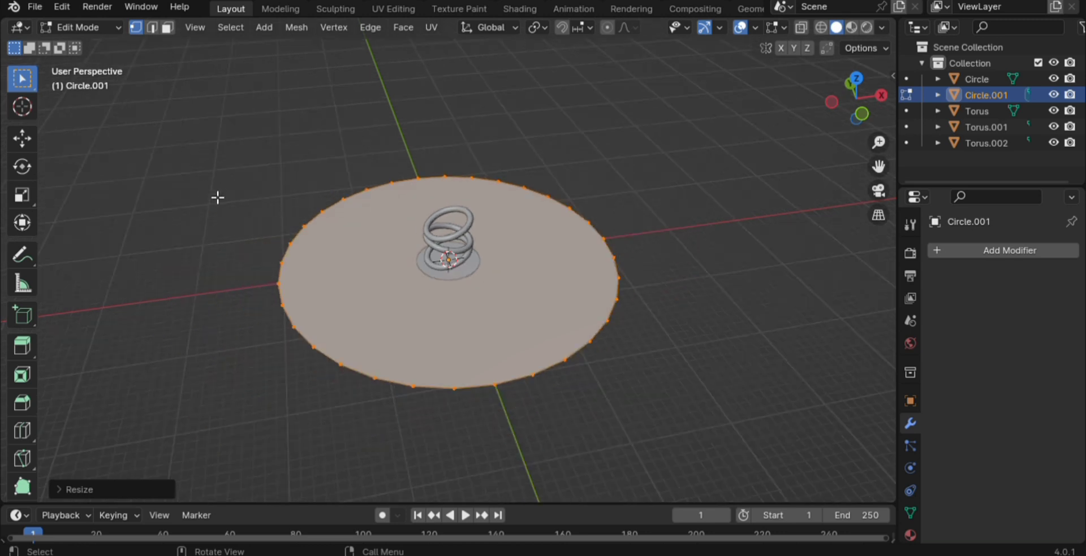
middle_click_drag(300, 247, 334, 191)
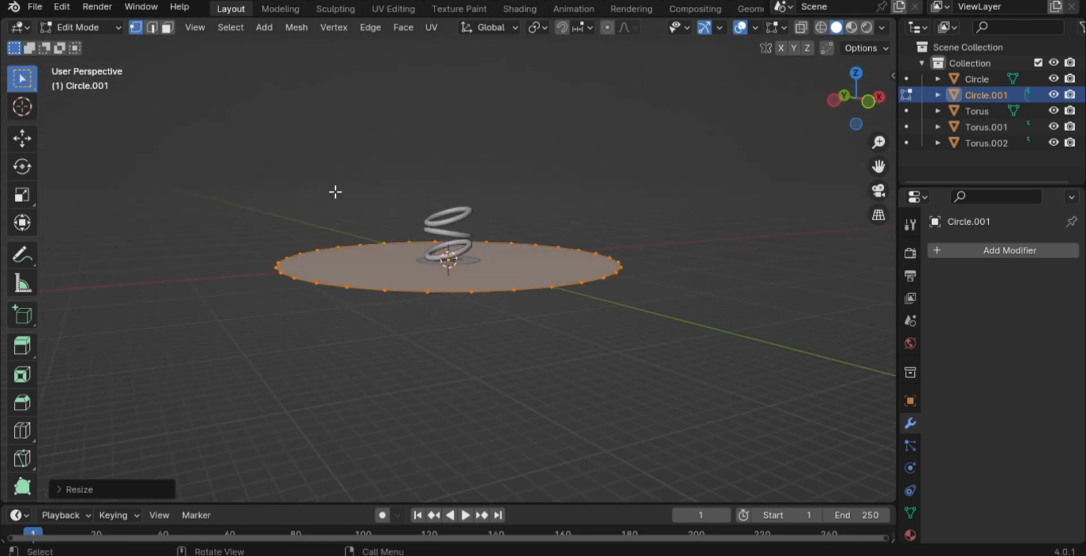
key("e")
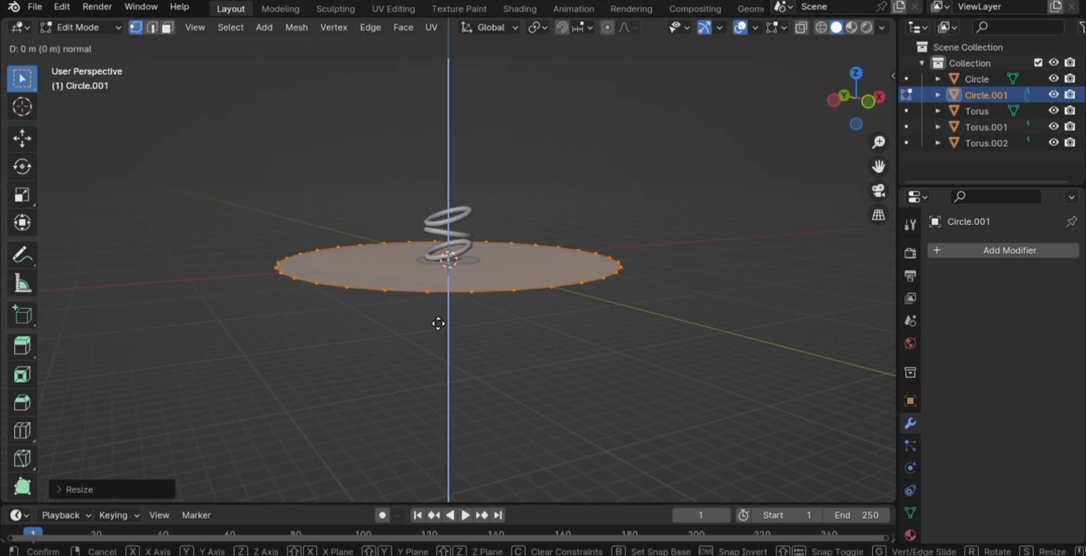
left_click(439, 366)
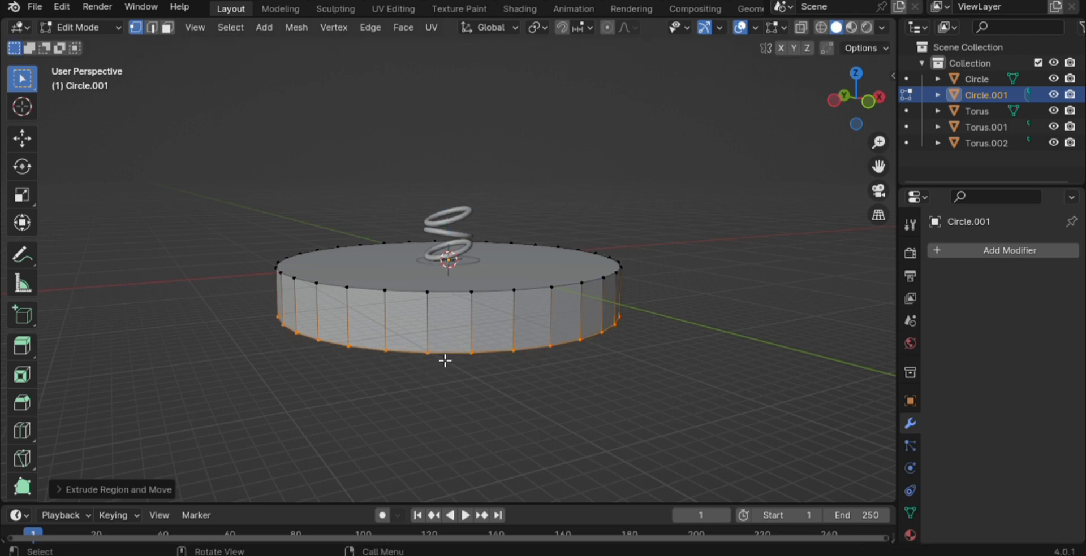
Step: Bevel the slab's lower edge about 4.24 m wide with one segment, and return to Object Mode
mouse_move(445, 361)
middle_mouse_down()
mouse_move(427, 272)
mouse_move(458, 363)
middle_mouse_up()
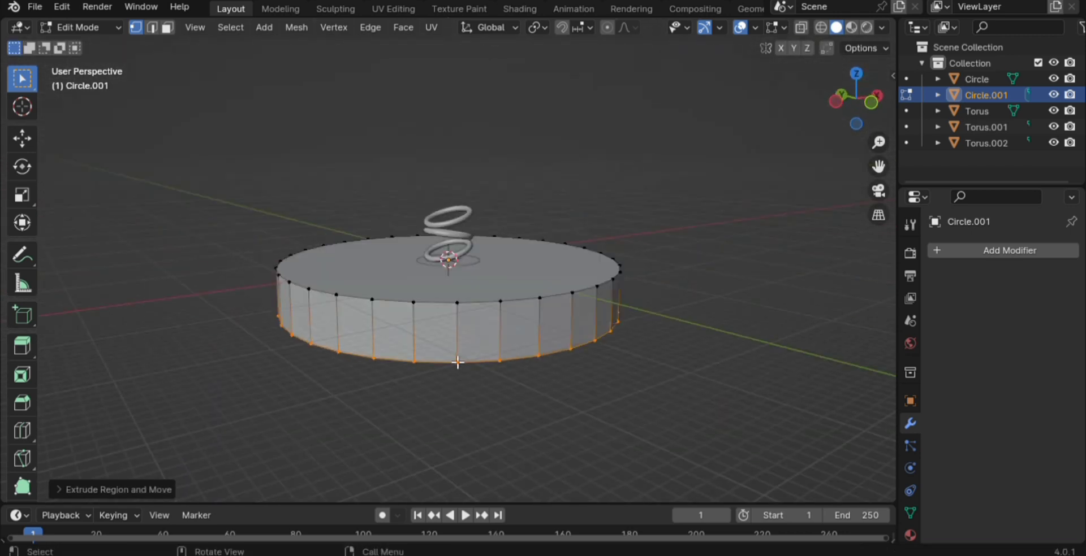
key("ctrl+b")
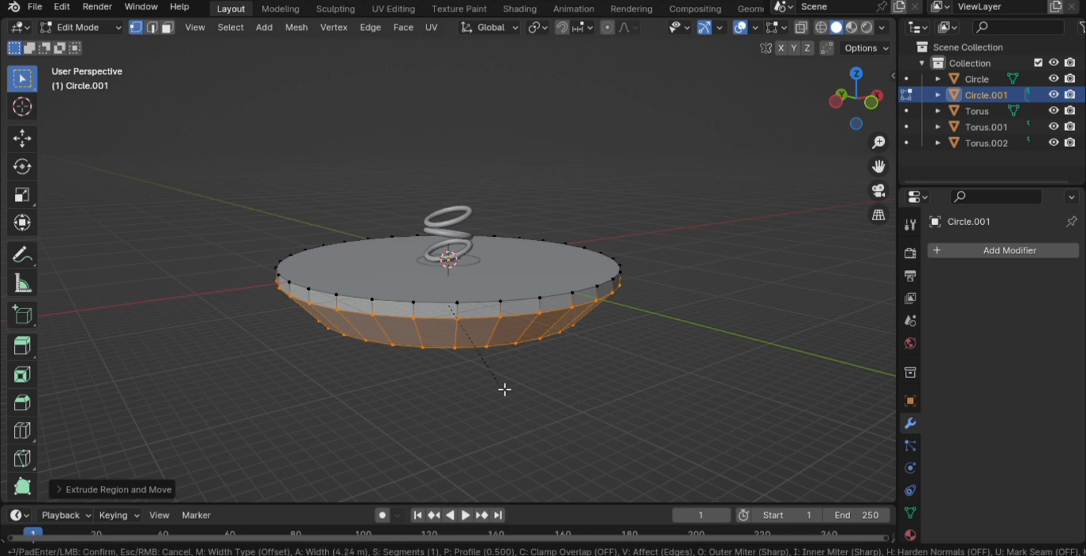
left_click(504, 390)
scroll(451, 270, "up", 6)
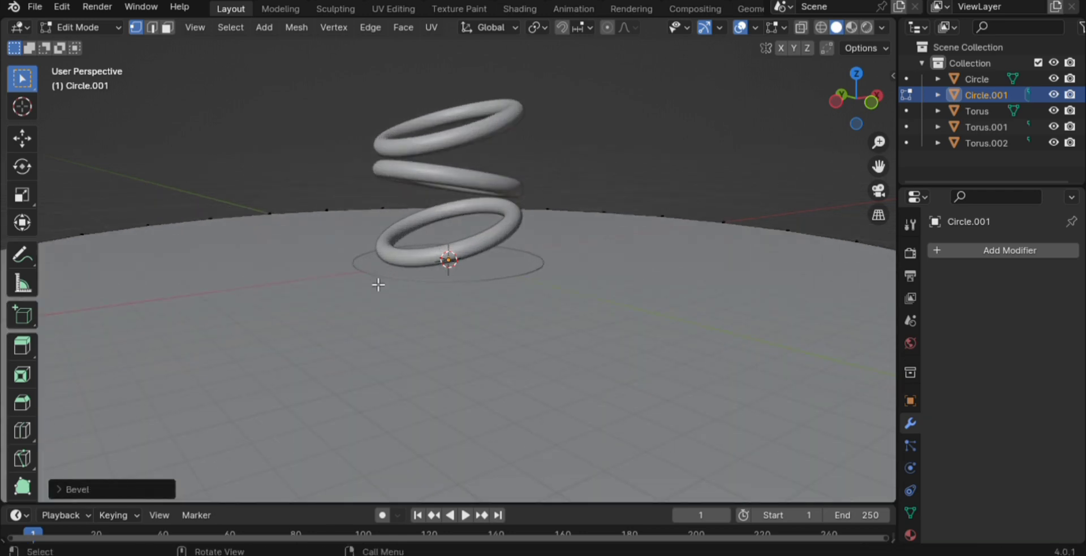
middle_click_drag(378, 284, 443, 312)
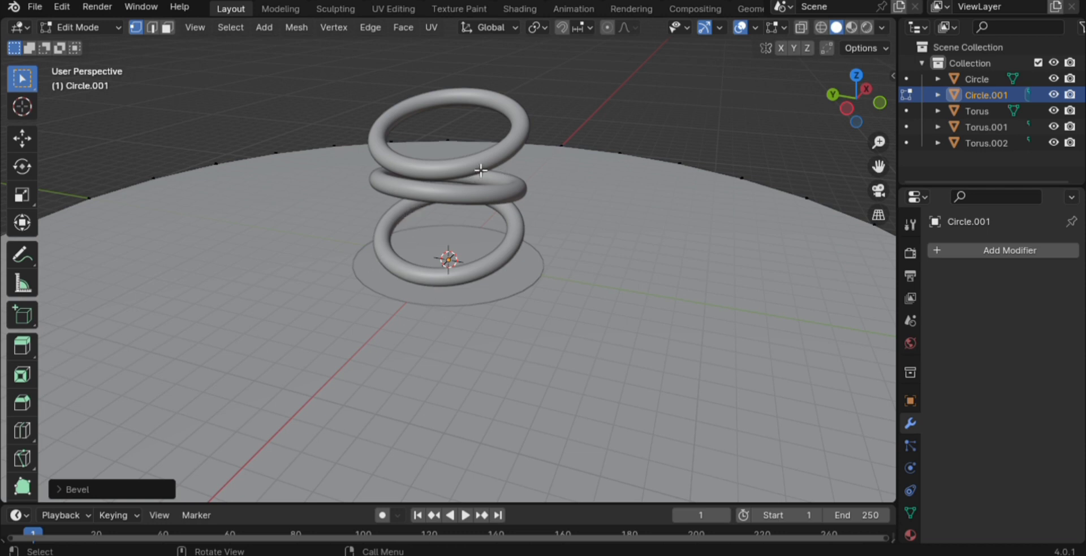
key("Tab")
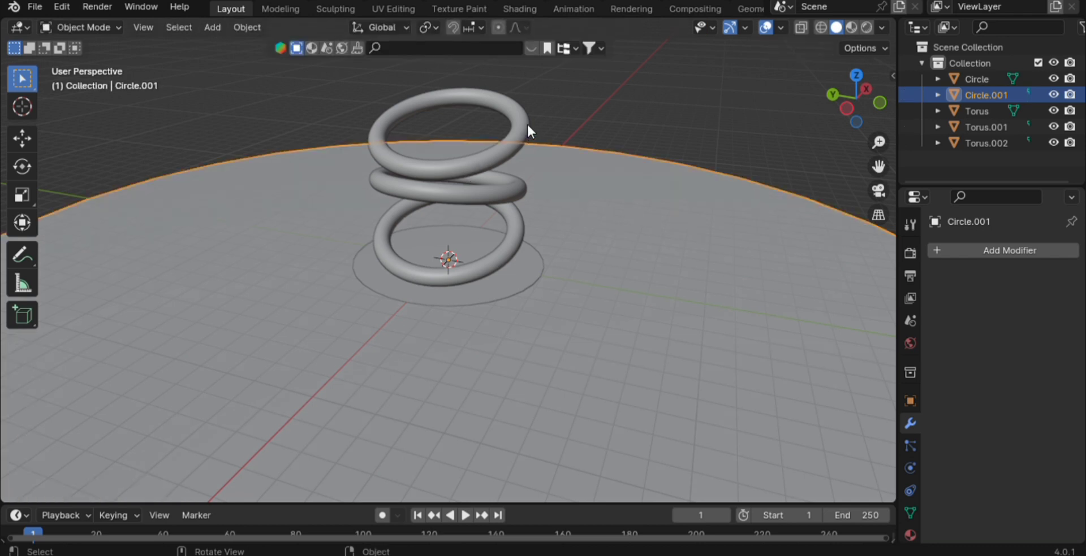
Step: Parent the three torus rings to the small base cylinder using Object (Keep Transform)
left_click(509, 152)
key("shift")
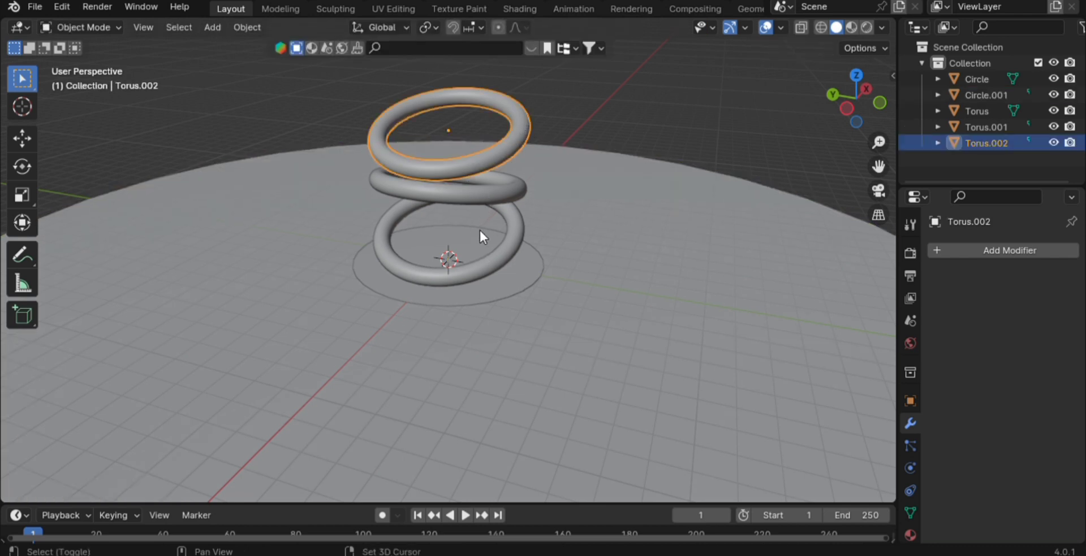
left_click(484, 189, "shift")
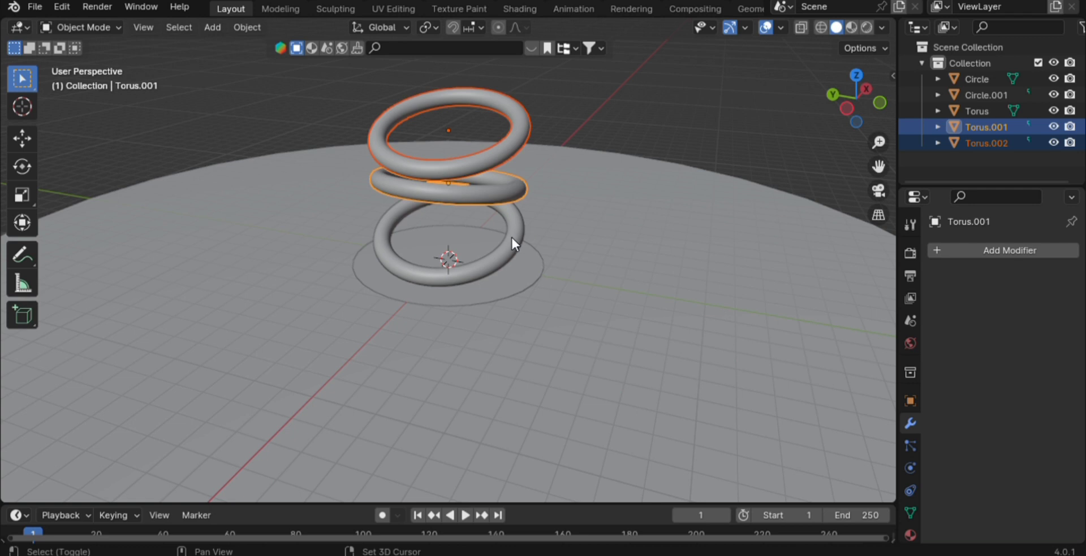
left_click(514, 263, "shift")
left_click(513, 267, "shift")
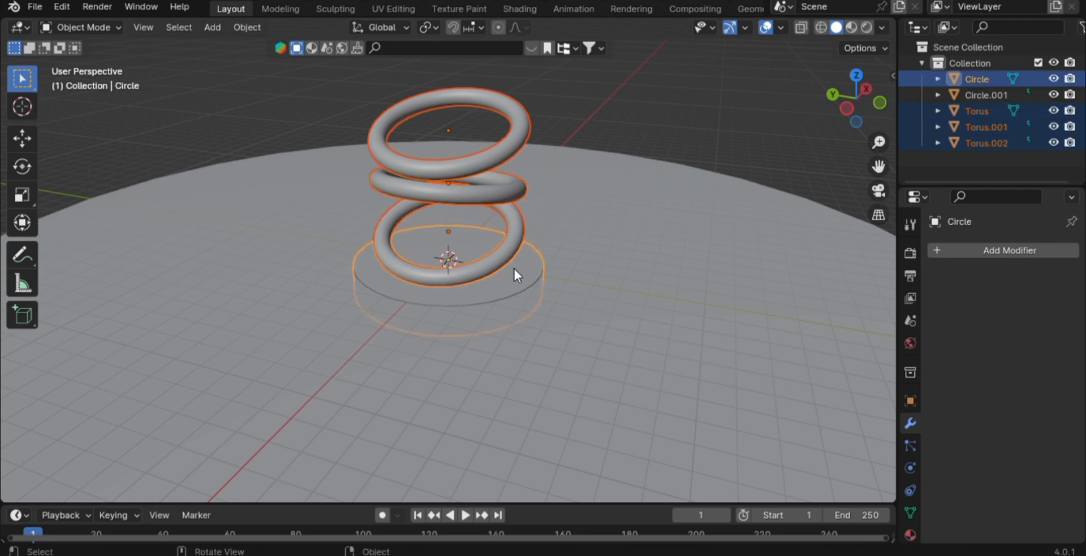
key("ctrl+p")
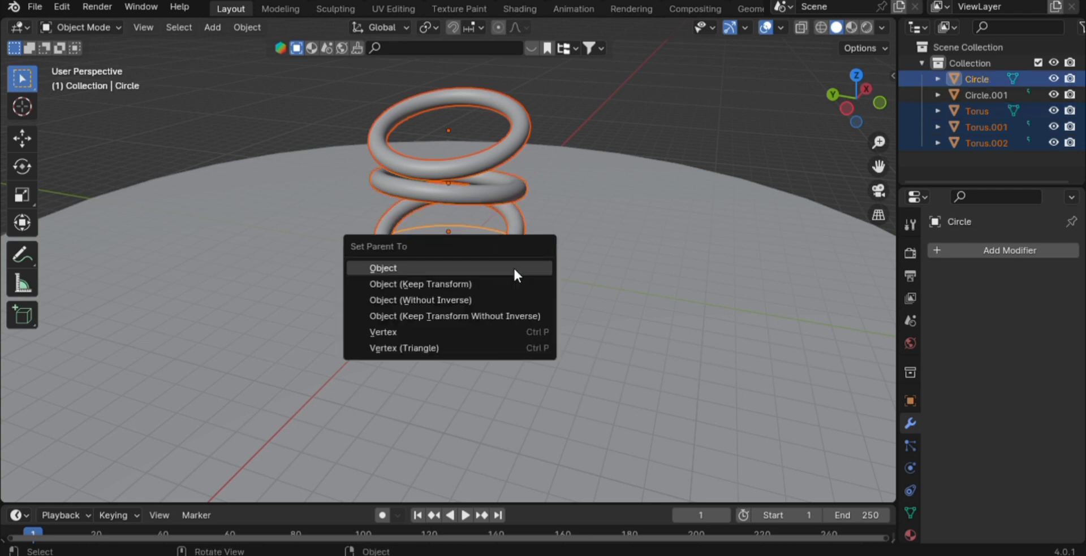
left_click(501, 283)
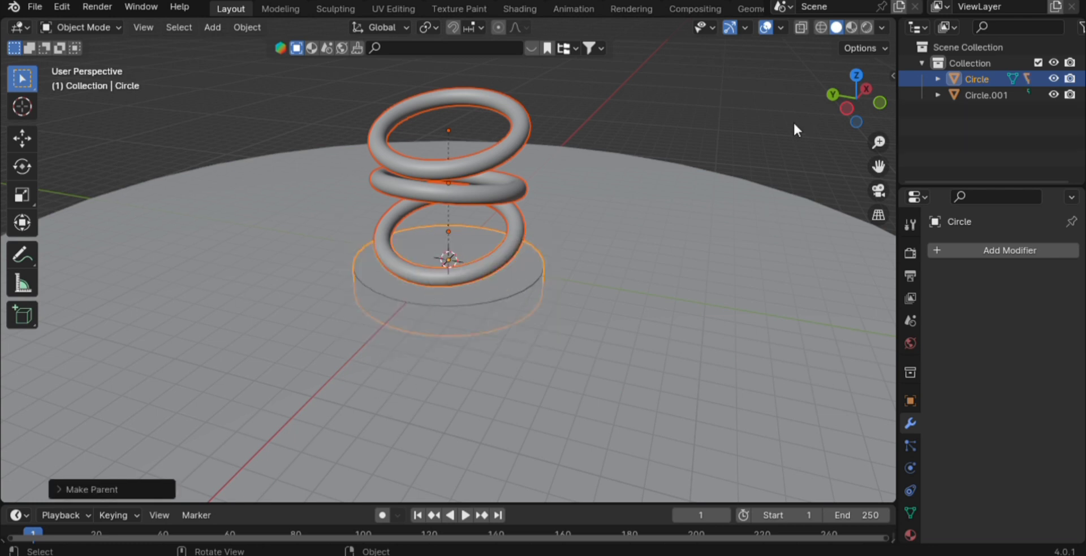
Step: Try moving the base cylinder alone to test the ring parenting, cancel the move and deselect everything
left_click(578, 298)
left_click(518, 273)
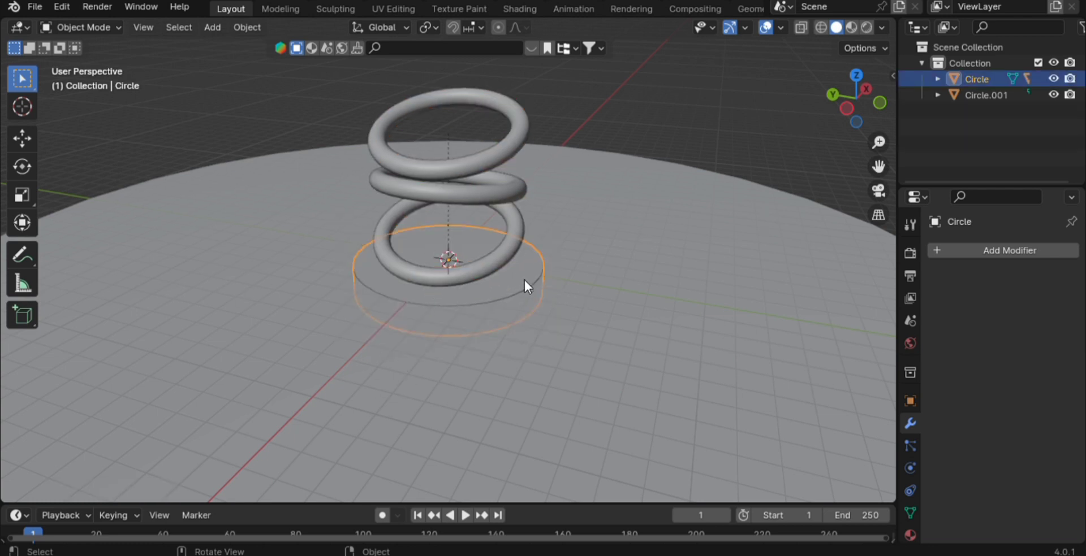
key("g")
right_click(596, 242)
left_click(426, 349)
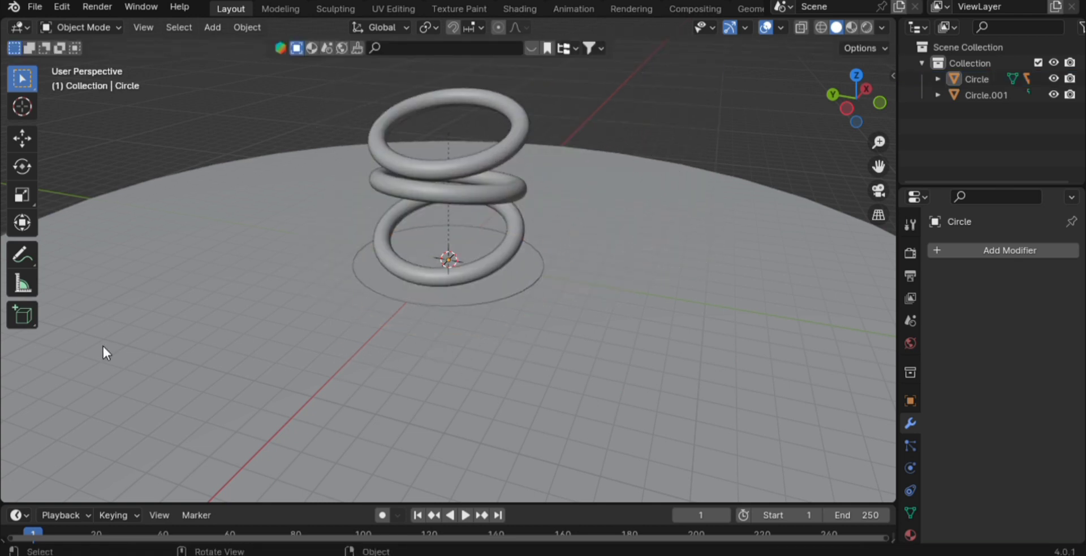